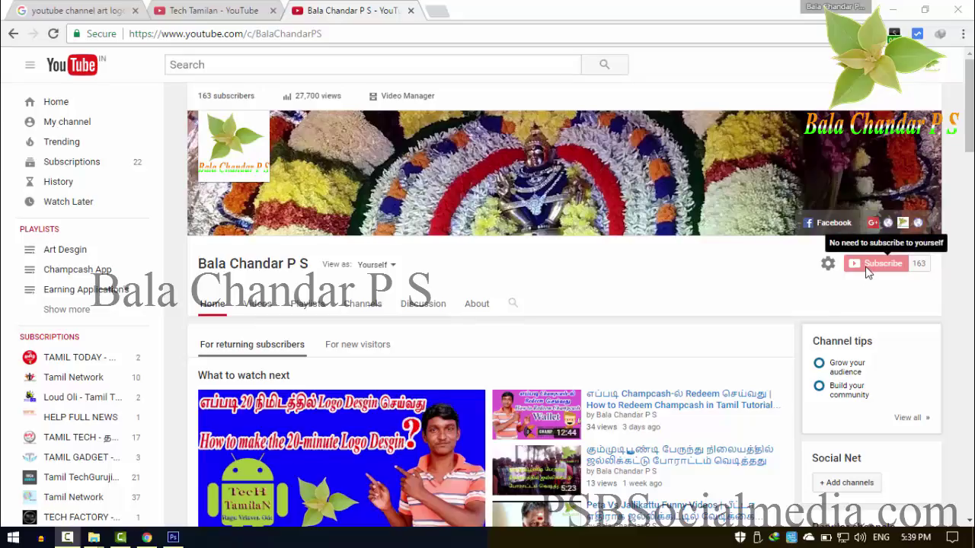
# Examine the existing banner on the Tech Tamilan channel page and the recommended YouTube channel art size in the search results
pyautogui.click(206, 7)
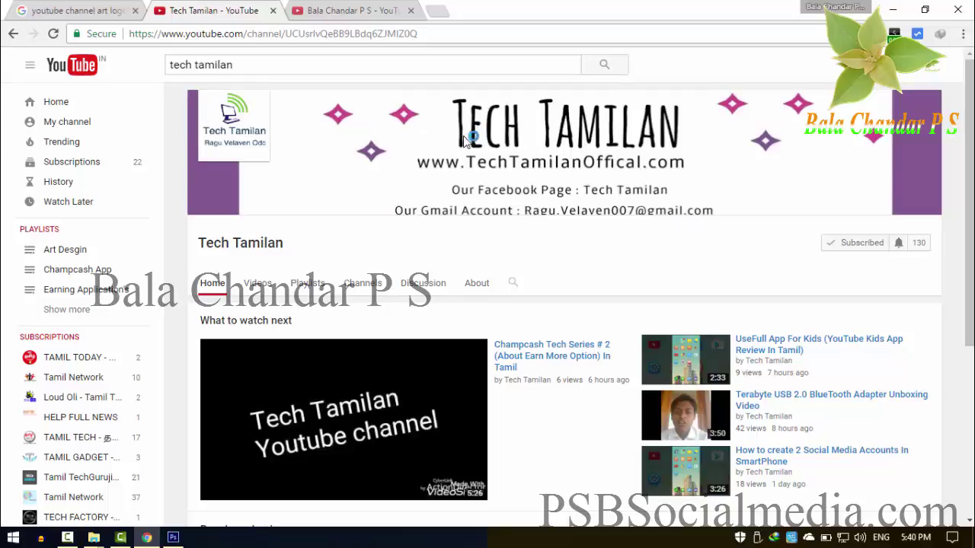
pyautogui.click(359, 11)
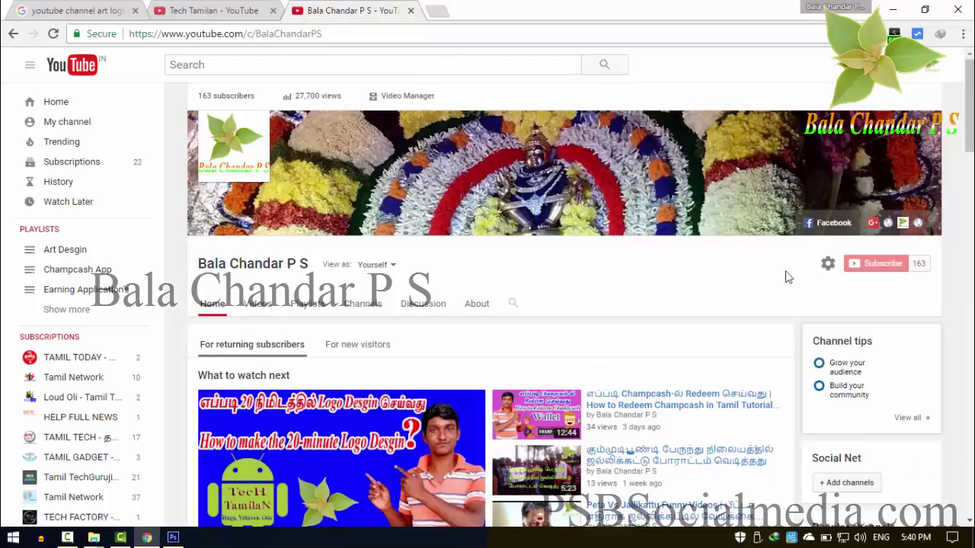
pyautogui.click(208, 9)
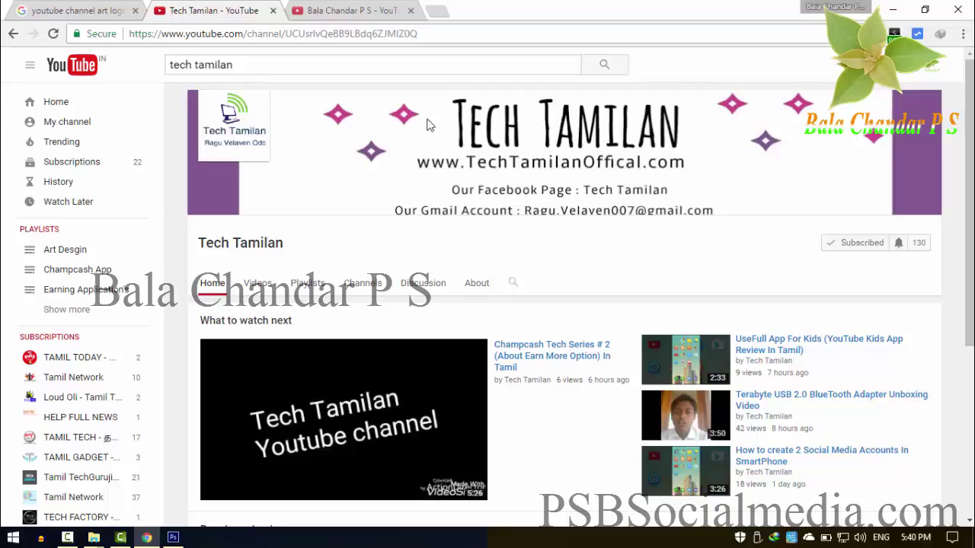
pyautogui.click(102, 5)
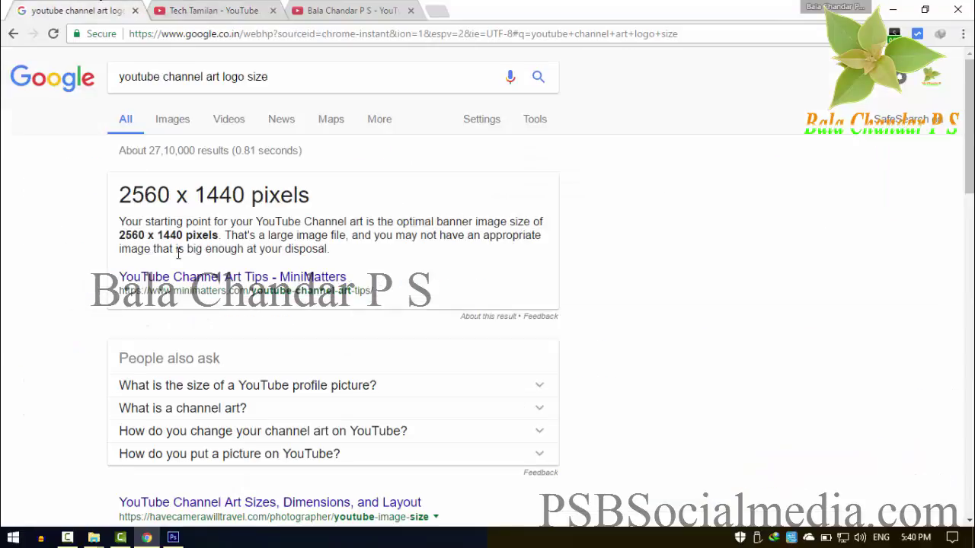
pyautogui.tripleClick(308, 198)
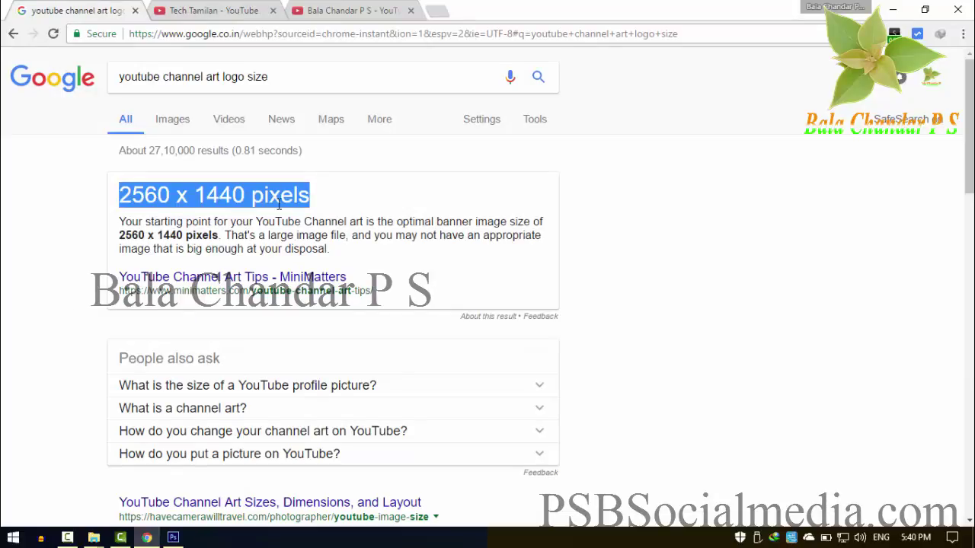
pyautogui.click(360, 160)
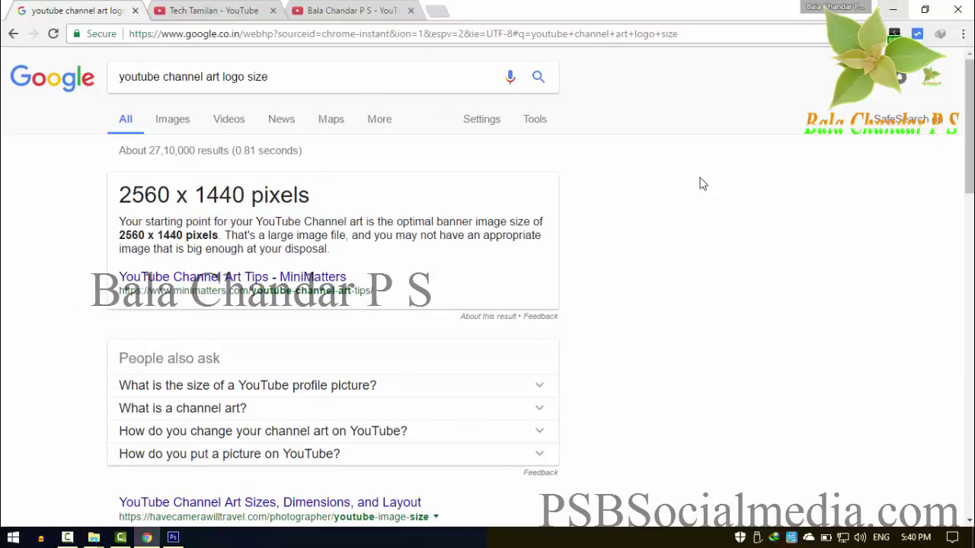
# Switch to Photoshop and review the TecH TamilaN banner, the Tech Tamilan.psd logo and the Untitled.png slogan documents
pyautogui.click(174, 538)
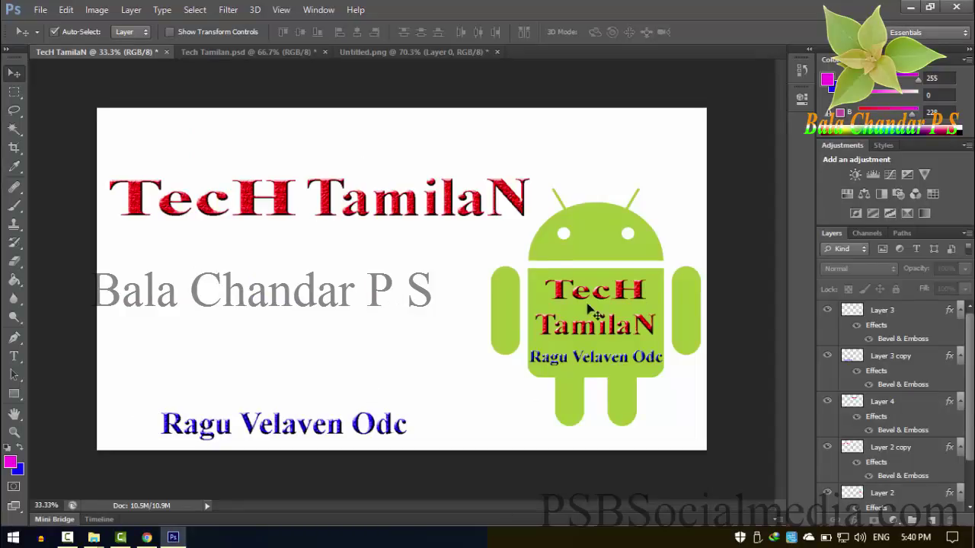
pyautogui.click(277, 54)
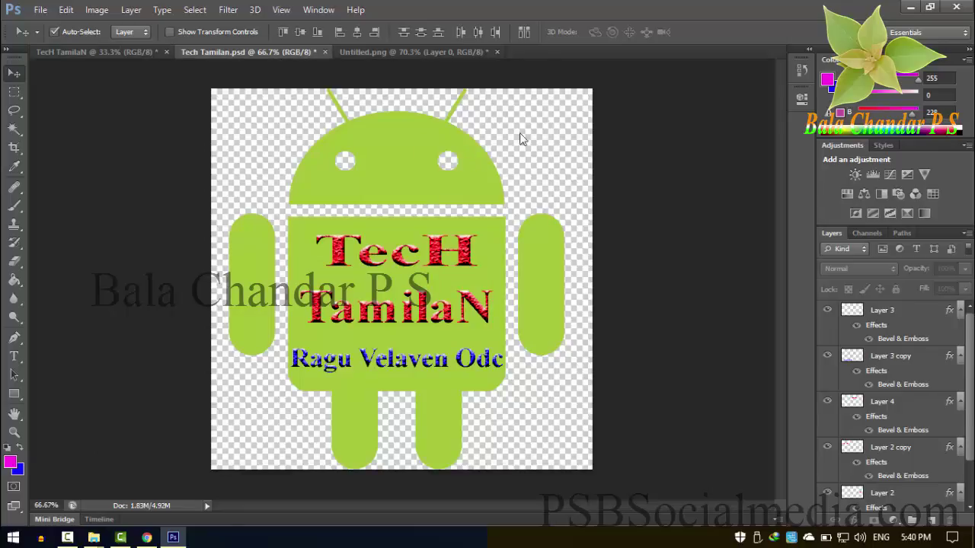
pyautogui.click(382, 52)
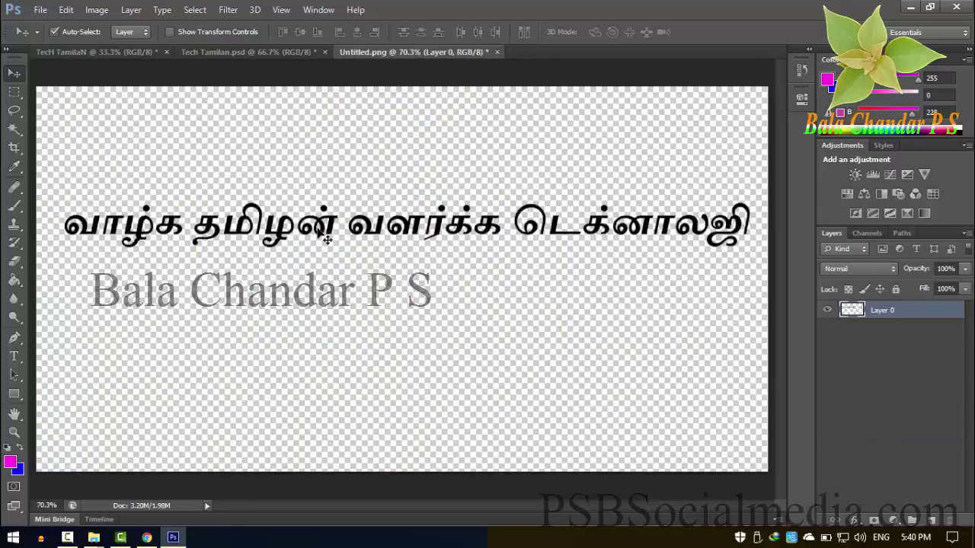
pyautogui.click(377, 232)
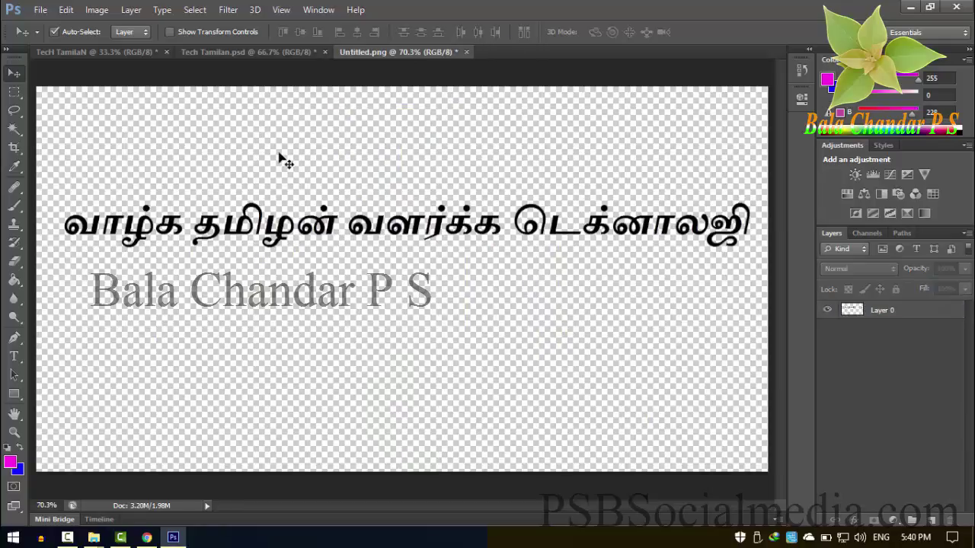
pyautogui.click(116, 51)
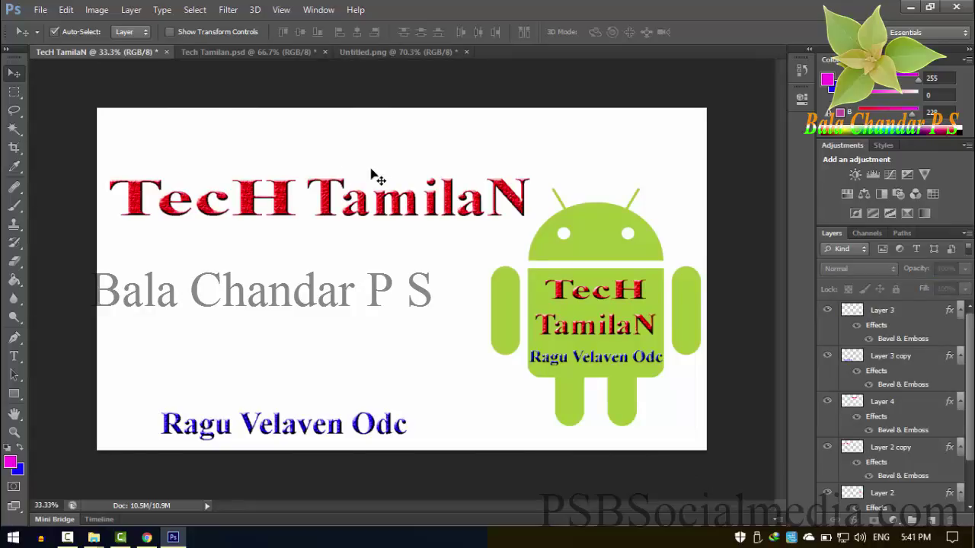
# Check the width and height settings for a new document without creating one
pyautogui.click(370, 167)
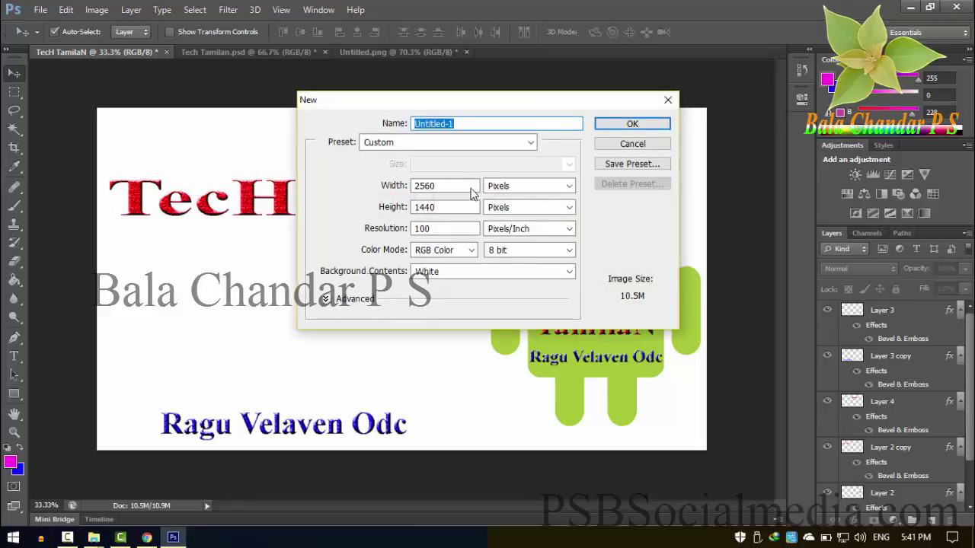
pyautogui.click(452, 185)
pyautogui.doubleClick(453, 185)
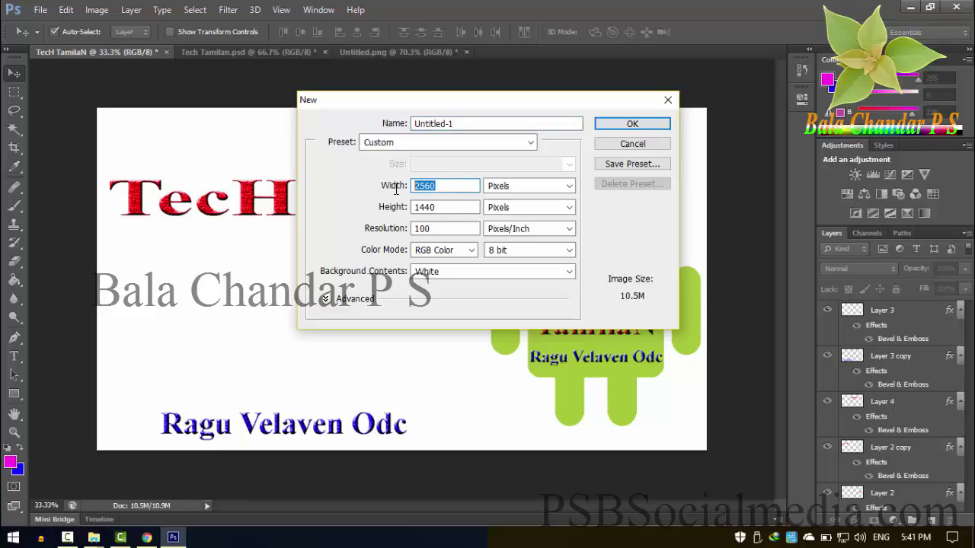
pyautogui.doubleClick(434, 208)
pyautogui.click(655, 144)
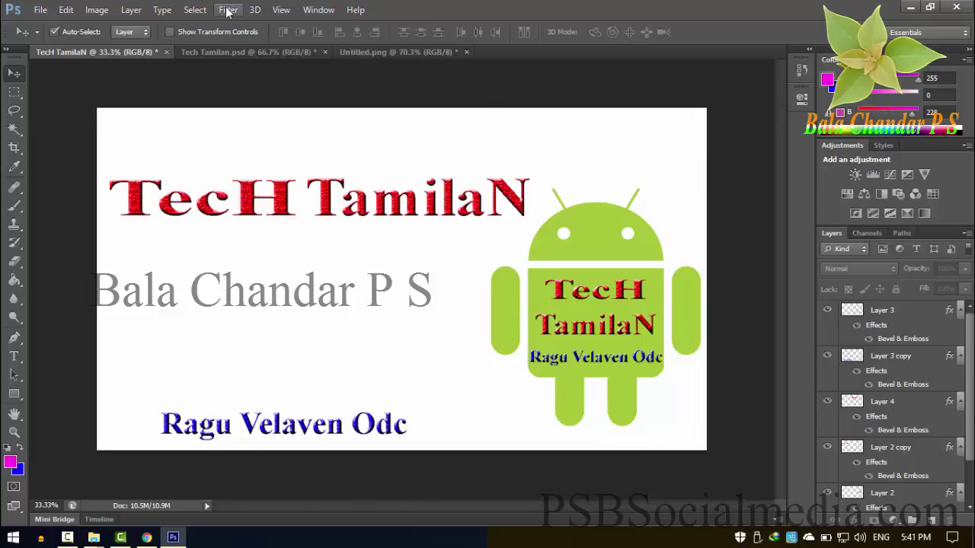
# Nudge the large red TamilaN word upward on the banner in large increments
pyautogui.click(327, 202)
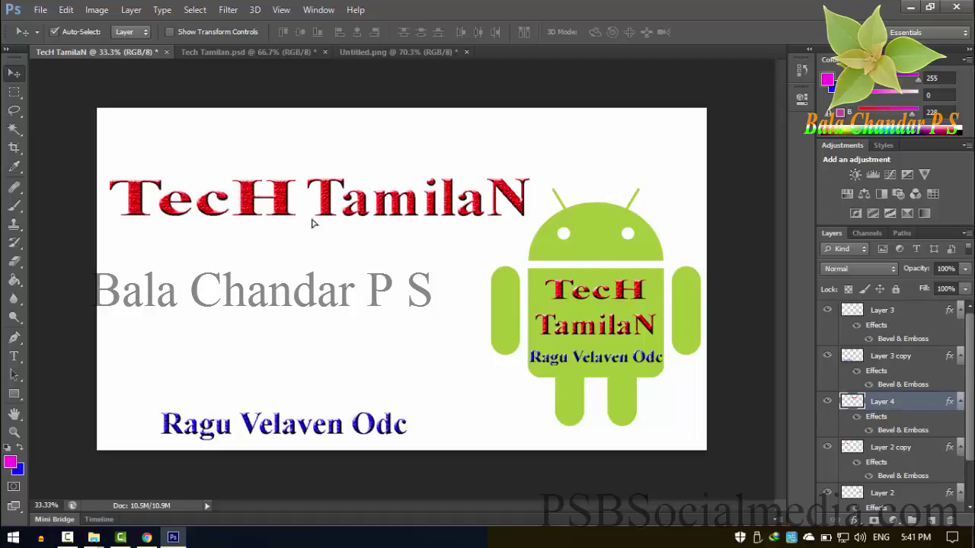
pyautogui.hotkey('shift', 'Up')
pyautogui.hotkey('shift', 'Up')
pyautogui.hotkey('shift', 'Up')
pyautogui.hotkey('shift', 'Up')
pyautogui.hotkey('shift', 'Up')
pyautogui.hotkey('shift', 'Up')
pyautogui.hotkey('shift', 'Up')
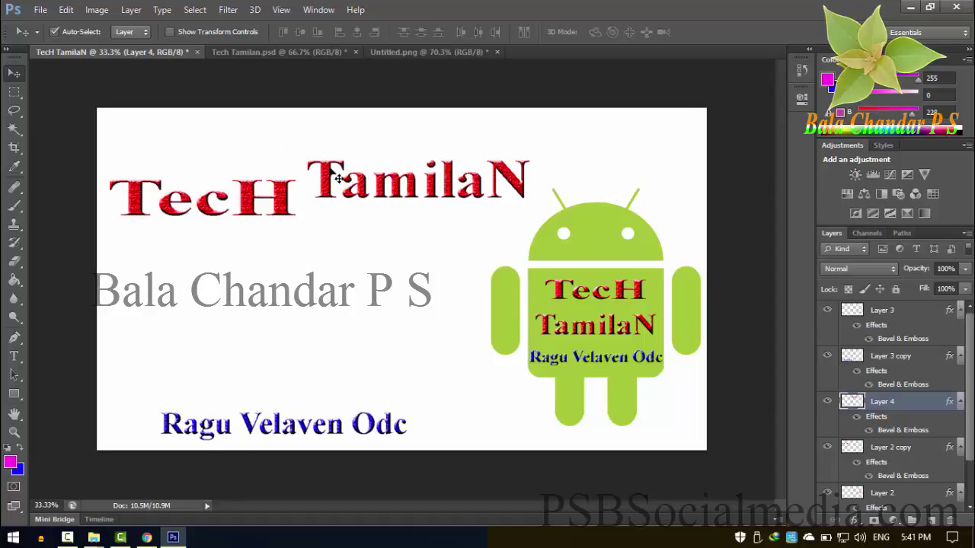
# Align the large TecH and TamilaN words on their vertical centers and link their two layers
pyautogui.moveTo(257, 141); pyautogui.dragTo(298, 272)
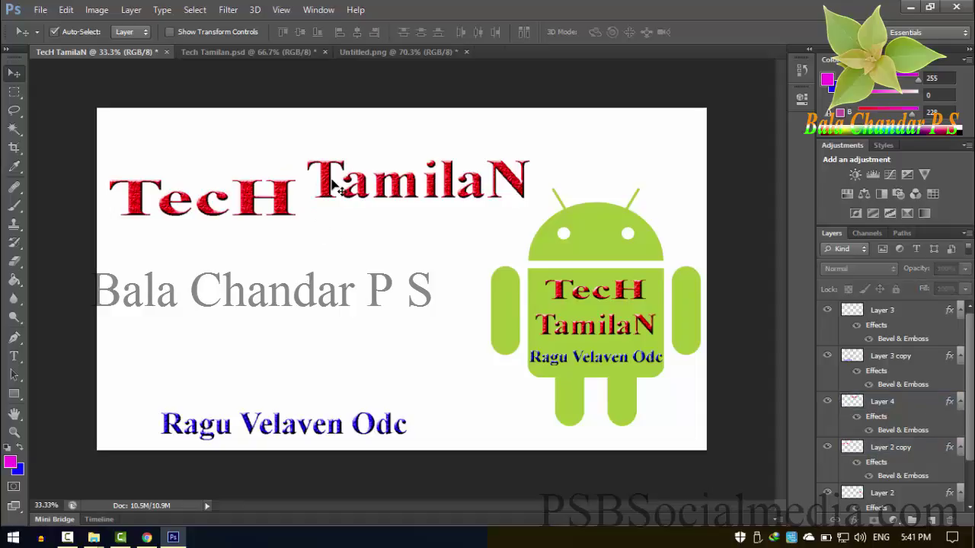
pyautogui.moveTo(333, 191); pyautogui.dragTo(331, 211)
pyautogui.moveTo(271, 149); pyautogui.dragTo(330, 203)
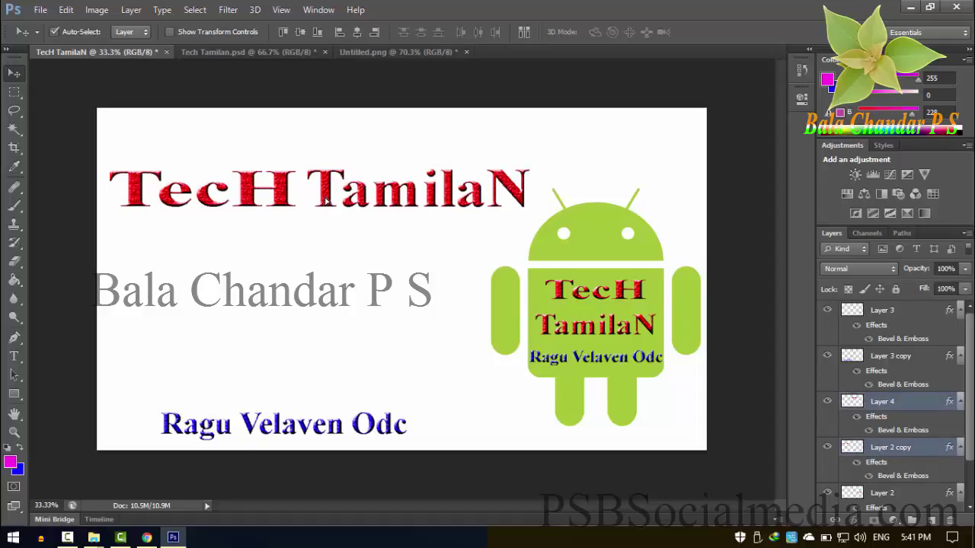
pyautogui.click(308, 279)
pyautogui.moveTo(308, 279); pyautogui.dragTo(218, 141)
pyautogui.click(833, 522)
# Move the large blue name text on the TecH TamilaN banner upward and slightly to the right
pyautogui.click(240, 51)
pyautogui.click(141, 51)
pyautogui.moveTo(396, 434); pyautogui.dragTo(408, 380)
# Copy the Tamil slogan from Untitled.png into the TecH TamilaN banner and place it just below the title
pyautogui.click(455, 51)
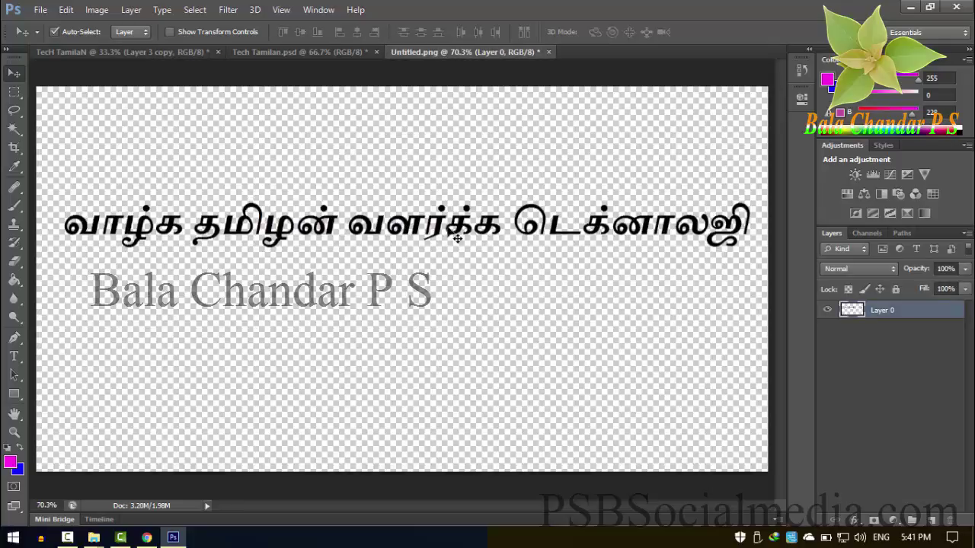
pyautogui.moveTo(439, 241); pyautogui.dragTo(316, 267)
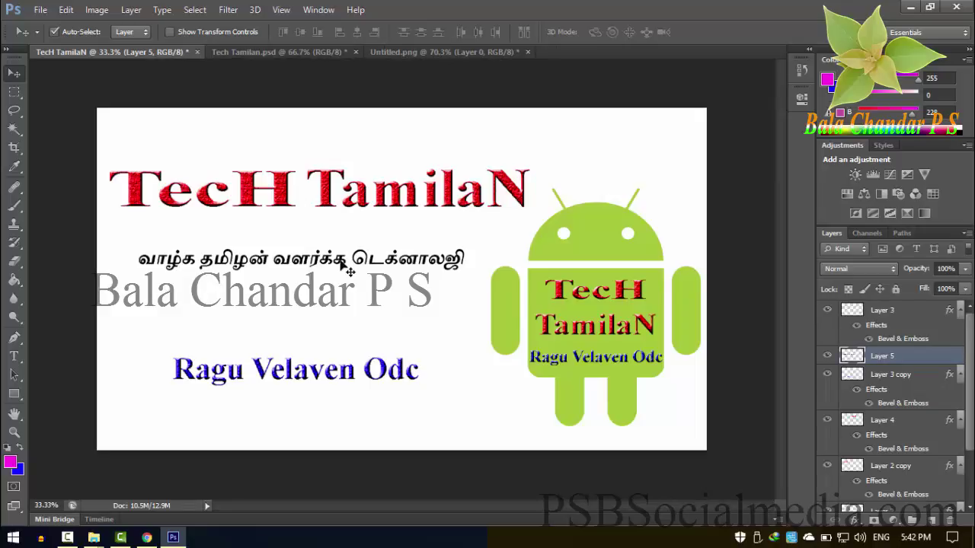
pyautogui.moveTo(348, 266); pyautogui.dragTo(364, 233)
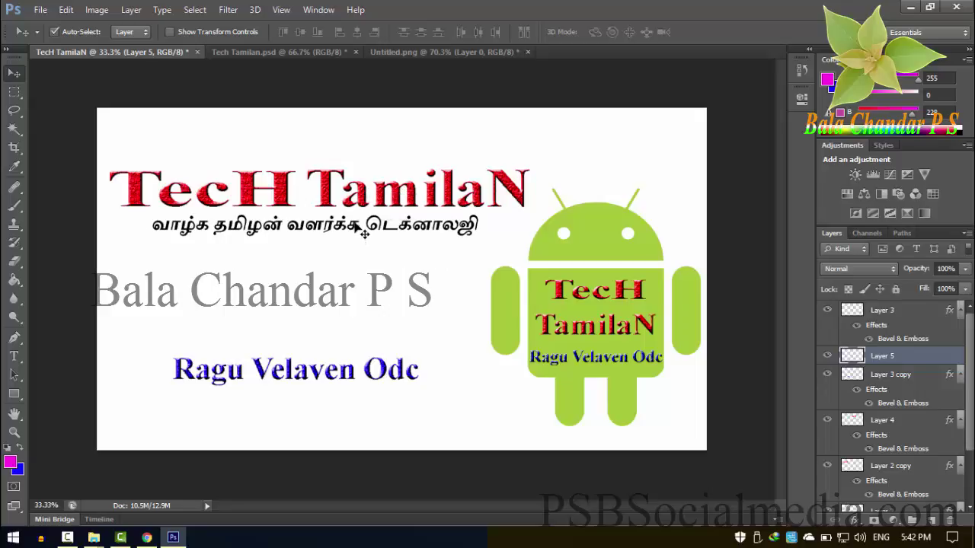
pyautogui.moveTo(364, 233); pyautogui.dragTo(356, 233)
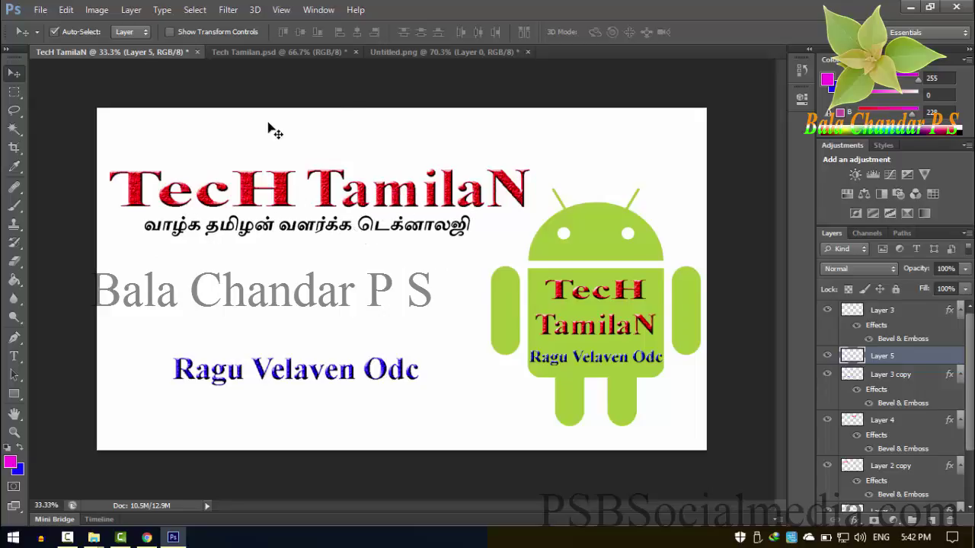
# Try to align the Tamil slogan and the TecH and TamilaN title words on their horizontal centers
pyautogui.keyDown('shift'); pyautogui.click(399, 204); pyautogui.keyUp('shift')
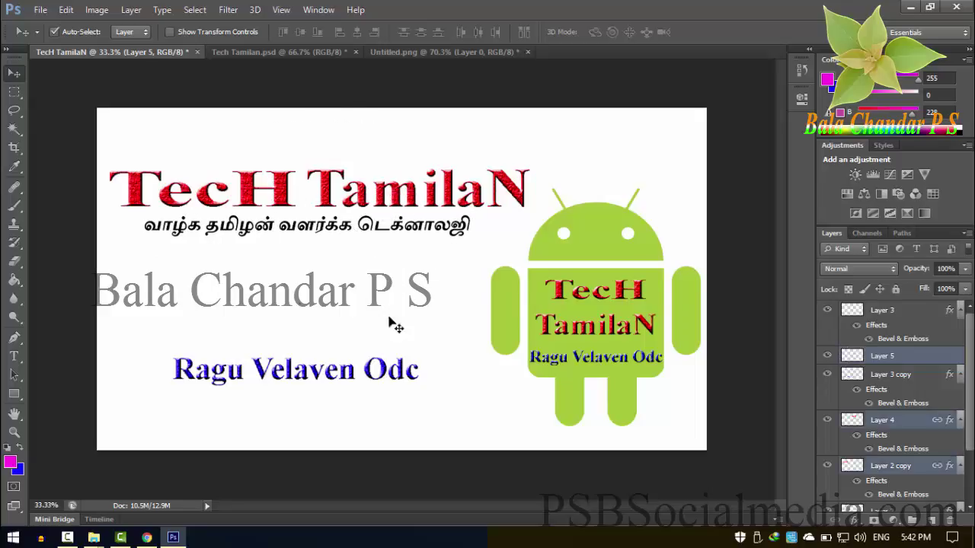
pyautogui.click(356, 33)
pyautogui.hotkey('ctrl', 'z')
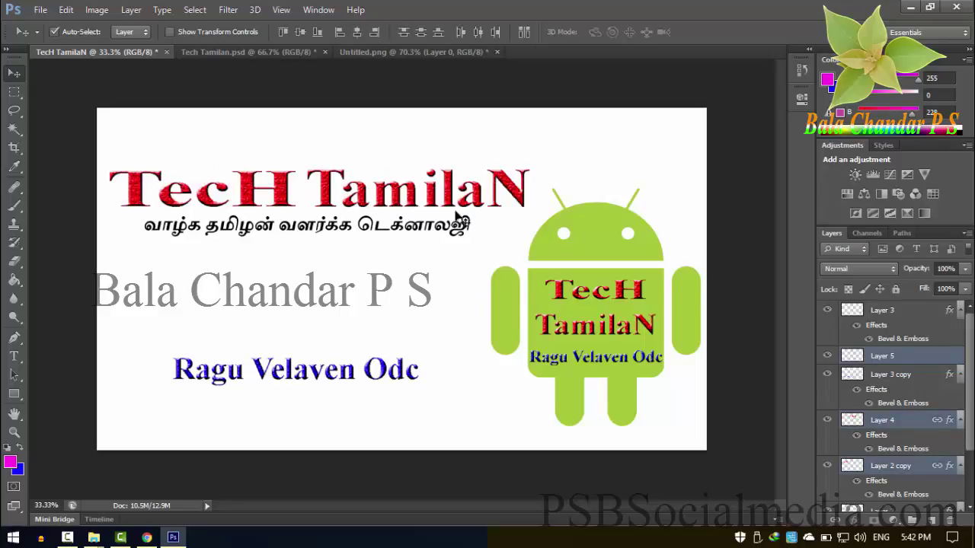
pyautogui.moveTo(233, 148); pyautogui.dragTo(356, 200)
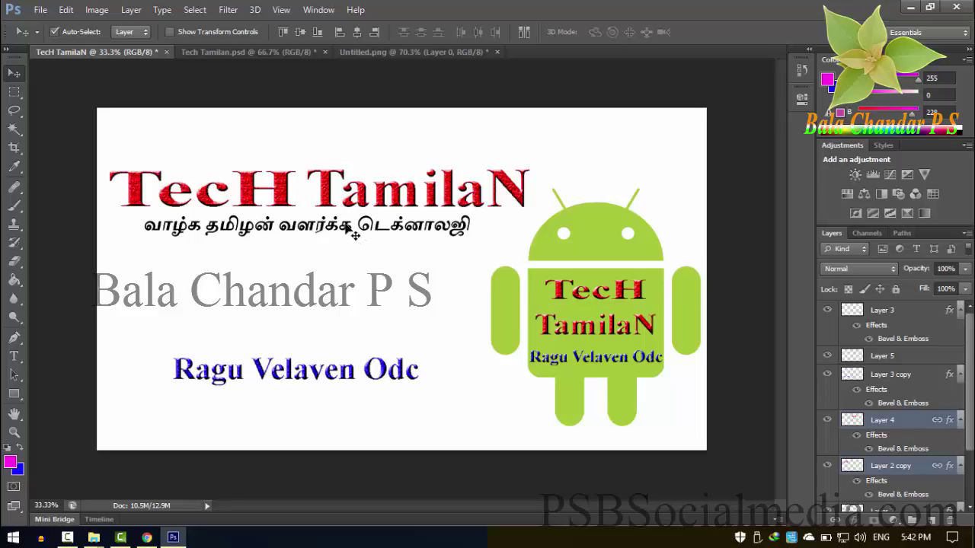
pyautogui.moveTo(288, 122); pyautogui.dragTo(383, 320)
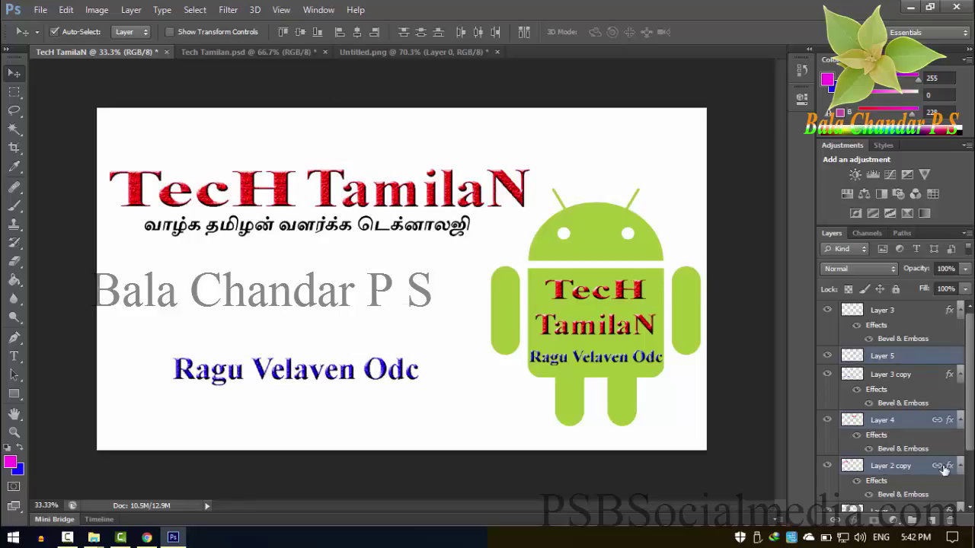
pyautogui.click(364, 32)
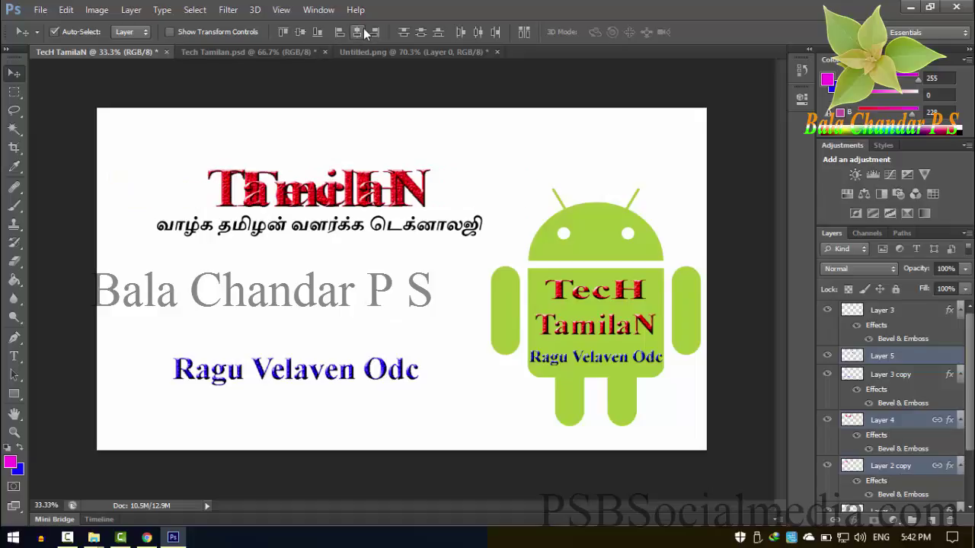
pyautogui.hotkey('ctrl', 'z')
pyautogui.click(344, 289)
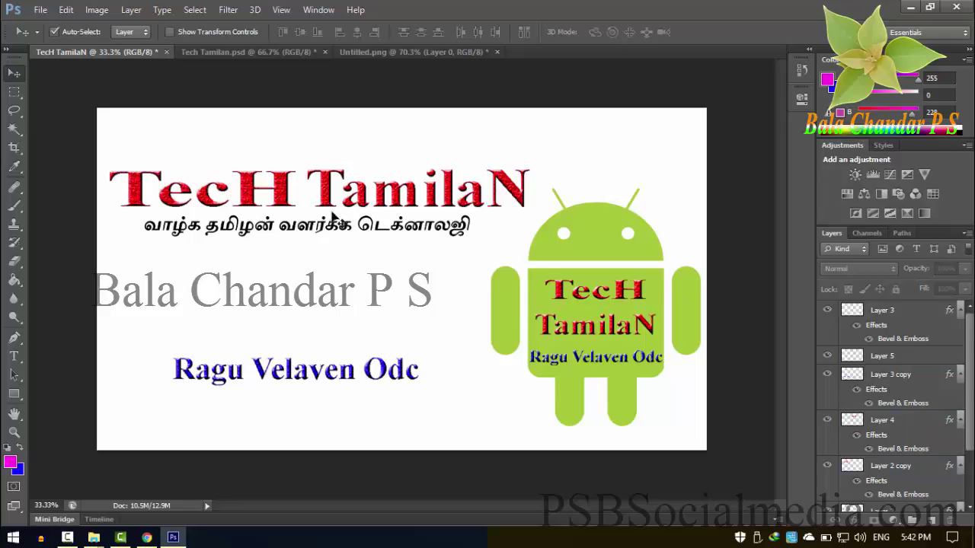
# Try merging the large TecH and TamilaN layers and copying Layer 2's Bevel & Emboss effect onto the merged layer
pyautogui.click(274, 228)
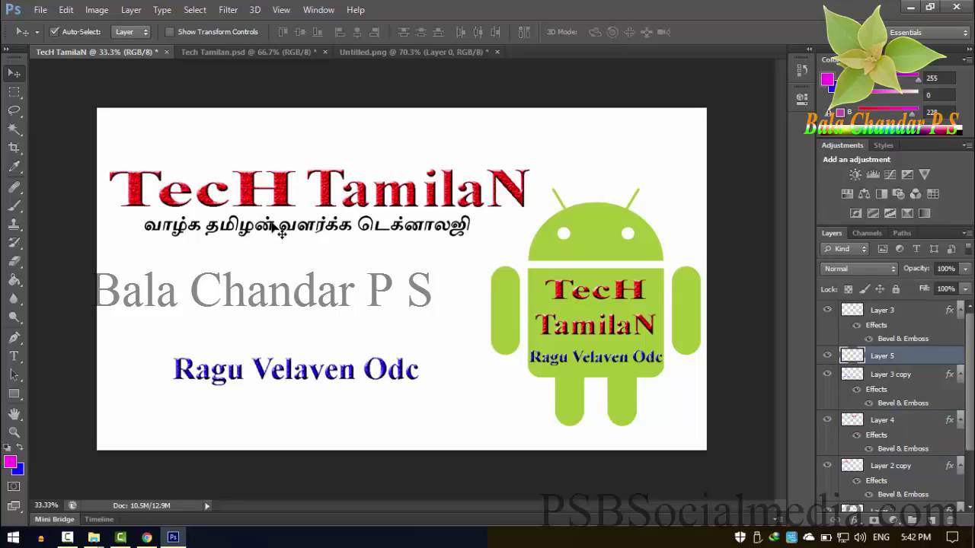
pyautogui.click(325, 197)
pyautogui.keyDown('shift'); pyautogui.click(288, 191); pyautogui.keyUp('shift')
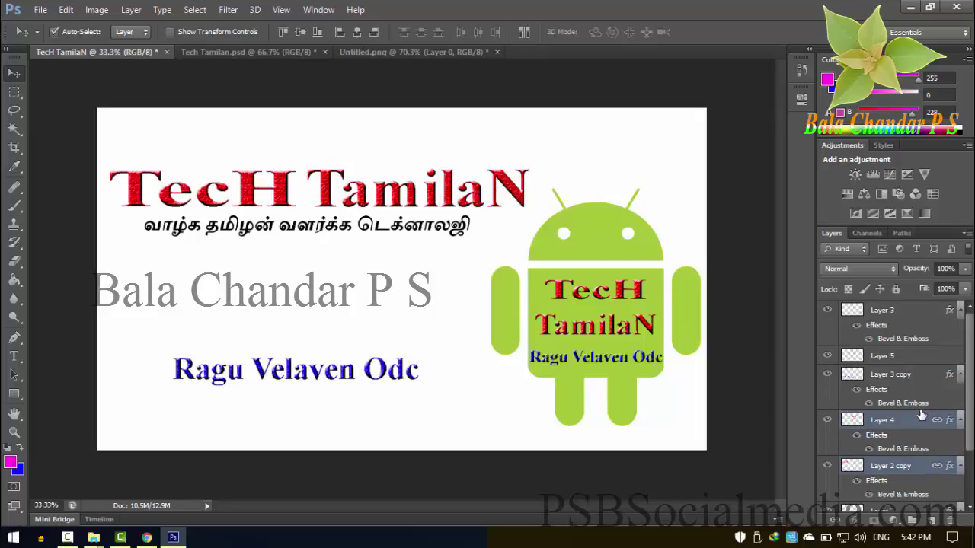
pyautogui.hotkey('ctrl', 'e')
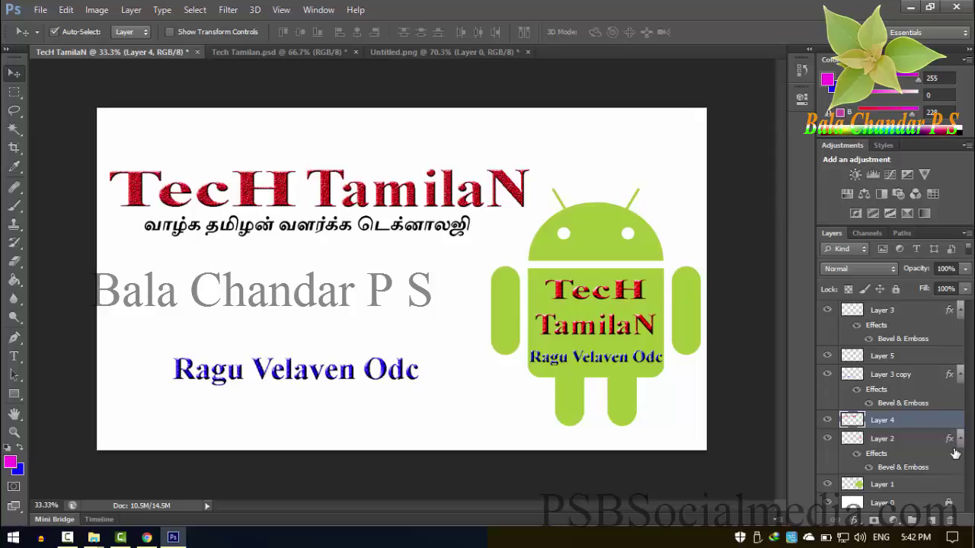
pyautogui.moveTo(949, 441); pyautogui.dragTo(950, 423)
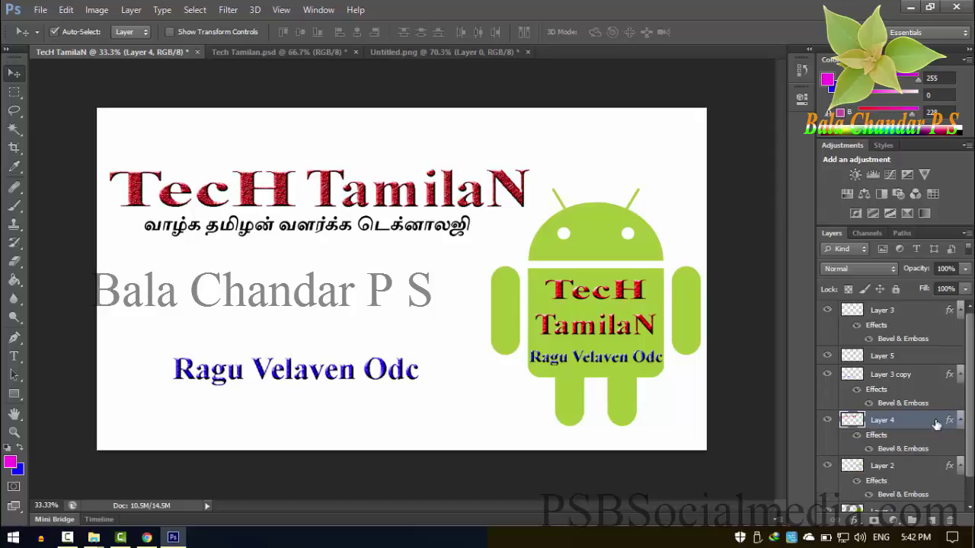
pyautogui.hotkey('ctrl', 'z')
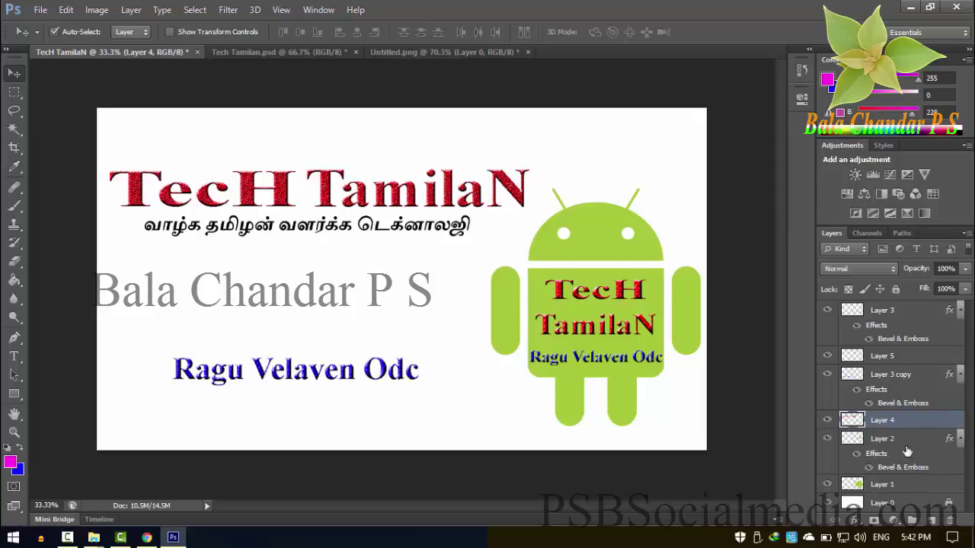
# Retry copying Layer 2's Bevel & Emboss effect onto the merged title layer, and undo back to before the merge
pyautogui.click(828, 439)
pyautogui.click(827, 439)
pyautogui.moveTo(952, 442); pyautogui.dragTo(949, 418)
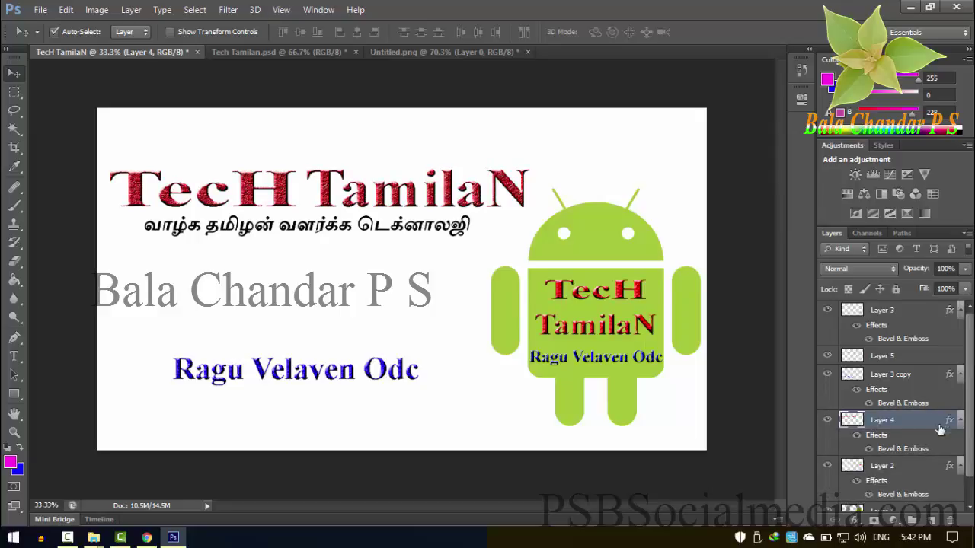
pyautogui.hotkey('ctrl', 'alt', 'z')
pyautogui.hotkey('ctrl', 'alt', 'z')
pyautogui.hotkey('ctrl', 'alt', 'z')
pyautogui.hotkey('ctrl', 'alt', 'z')
# Shift the Tamil slogan slightly to the right so it sits centered beneath the TecH TamilaN title
pyautogui.click(394, 287)
pyautogui.click(385, 231)
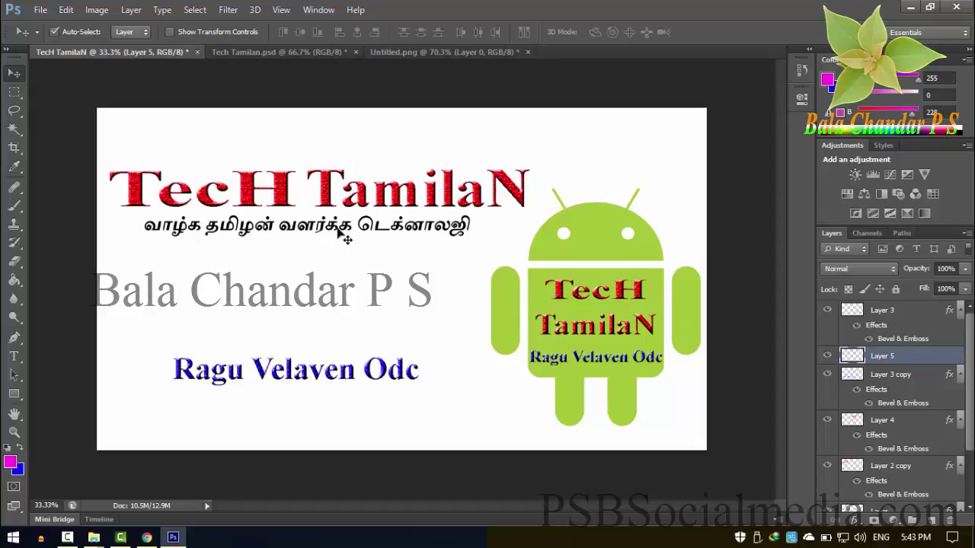
pyautogui.moveTo(351, 239); pyautogui.dragTo(399, 233)
pyautogui.hotkey('shift', 'Right')
pyautogui.press('Right')
pyautogui.press('Right')
pyautogui.press('Right')
pyautogui.press('Right')
pyautogui.press('Right')
pyautogui.press('Right')
pyautogui.press('Right')
pyautogui.press('Right')
pyautogui.press('Right')
pyautogui.press('Right')
pyautogui.press('Right')
pyautogui.press('Right')
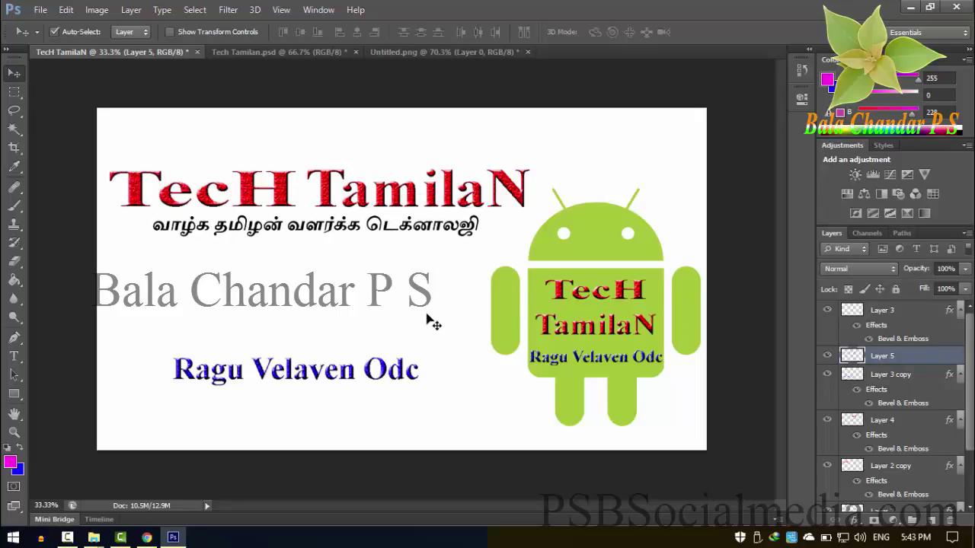
pyautogui.click(432, 324)
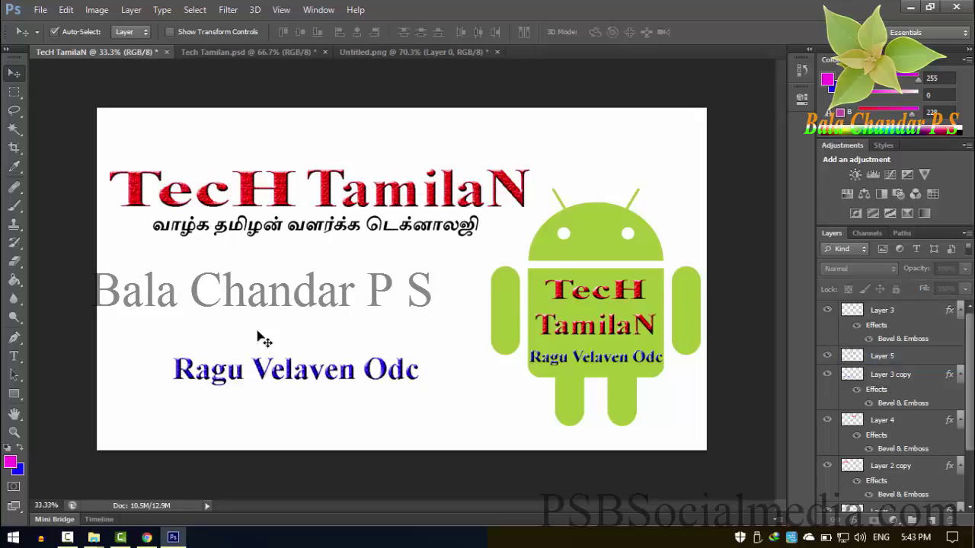
# Move the large blue name text down near the banner's lower edge and enlarge it to about 134%
pyautogui.moveTo(297, 374); pyautogui.dragTo(266, 412)
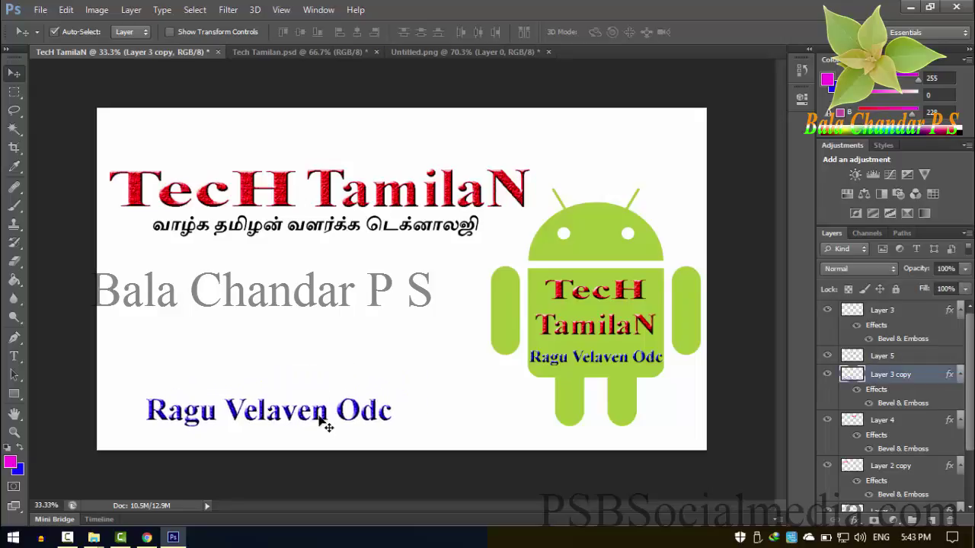
pyautogui.hotkey('ctrl', 't')
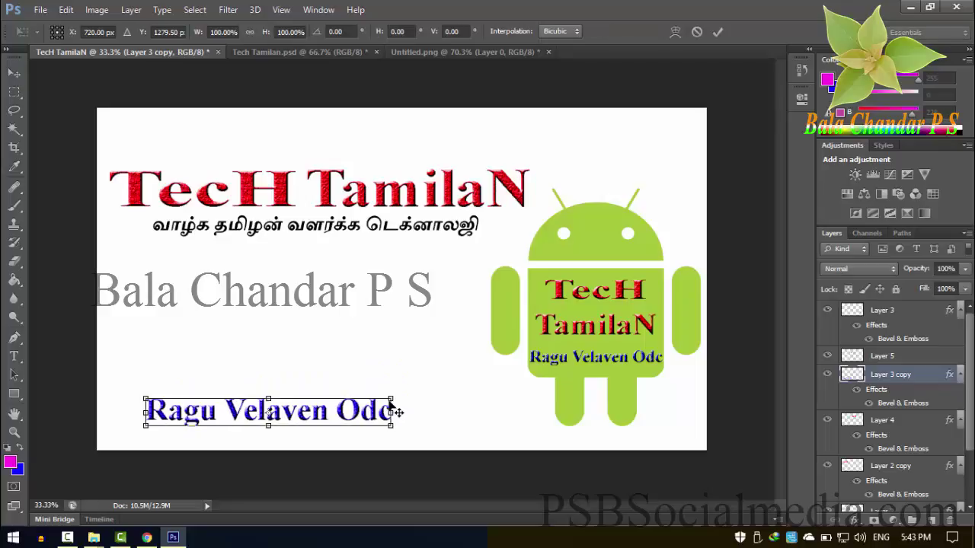
pyautogui.moveTo(393, 398); pyautogui.dragTo(435, 416)
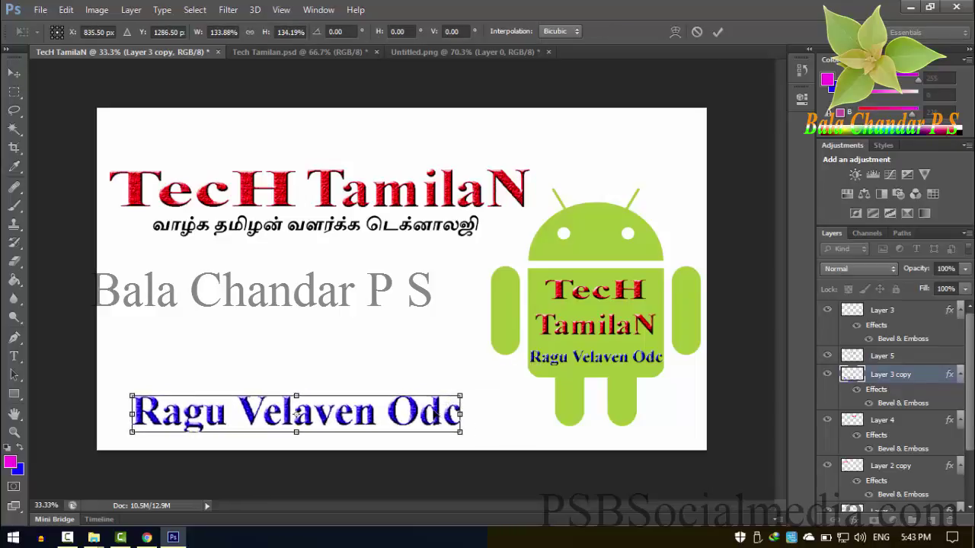
pyautogui.press('Return')
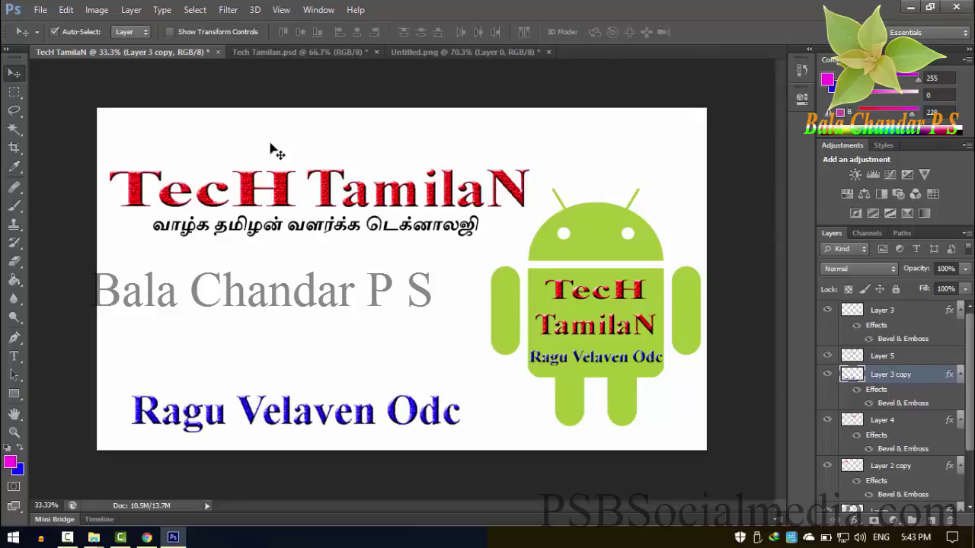
# Move the TecH TamilaN title and the Tamil slogan together slightly higher on the banner
pyautogui.moveTo(270, 144); pyautogui.dragTo(371, 235)
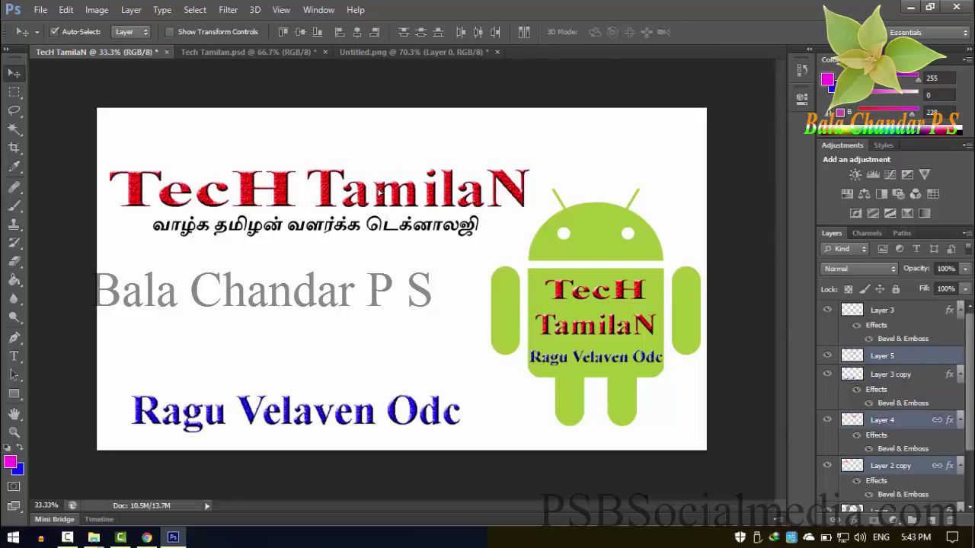
pyautogui.moveTo(378, 192); pyautogui.dragTo(379, 177)
pyautogui.click(247, 310)
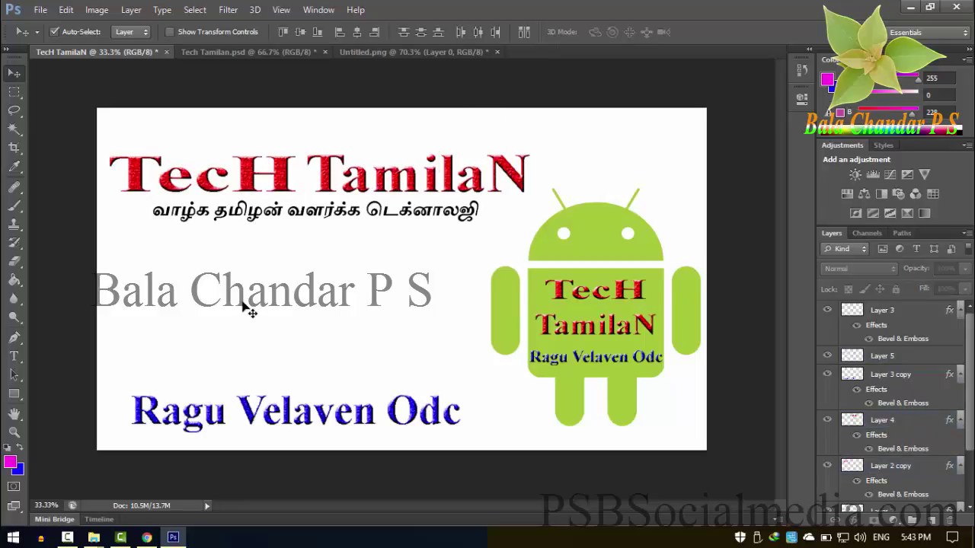
# Switch to Chrome and search Google for "computer technology logo"
pyautogui.click(147, 538)
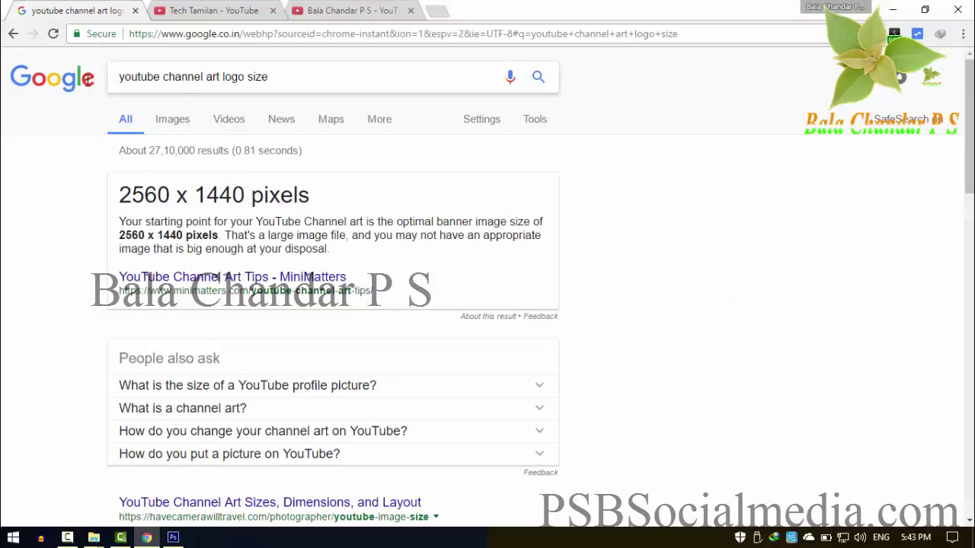
pyautogui.click(252, 91)
pyautogui.hotkey('ctrl', 'a')
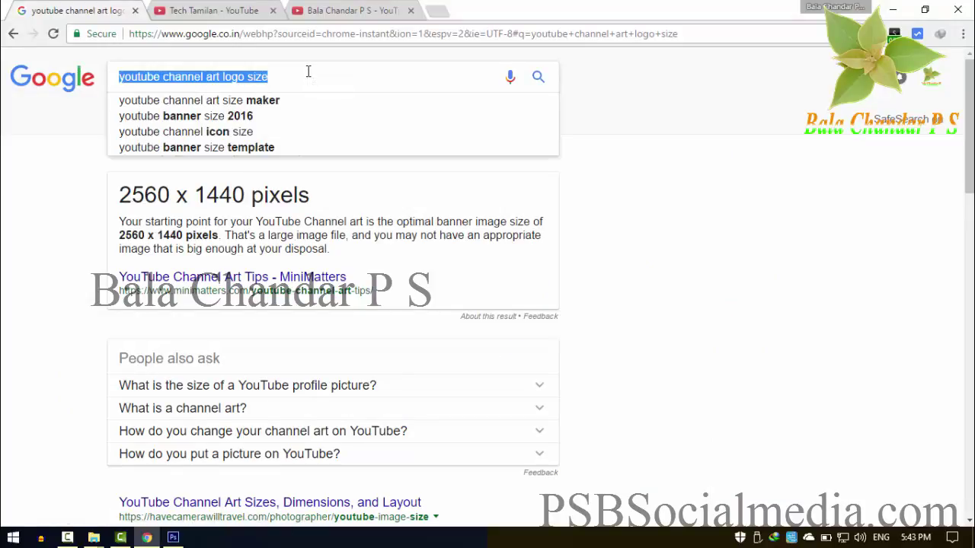
pyautogui.write('Compu')
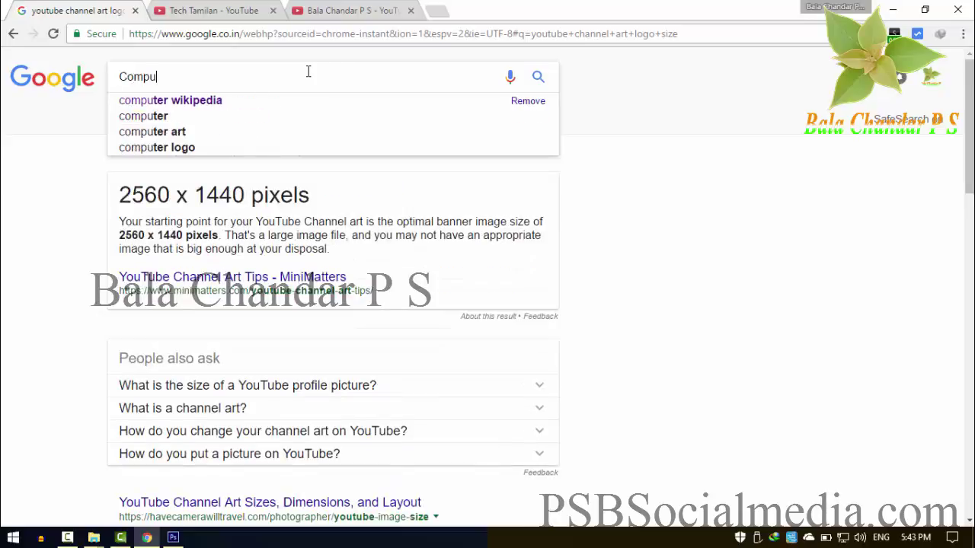
pyautogui.write('ter')
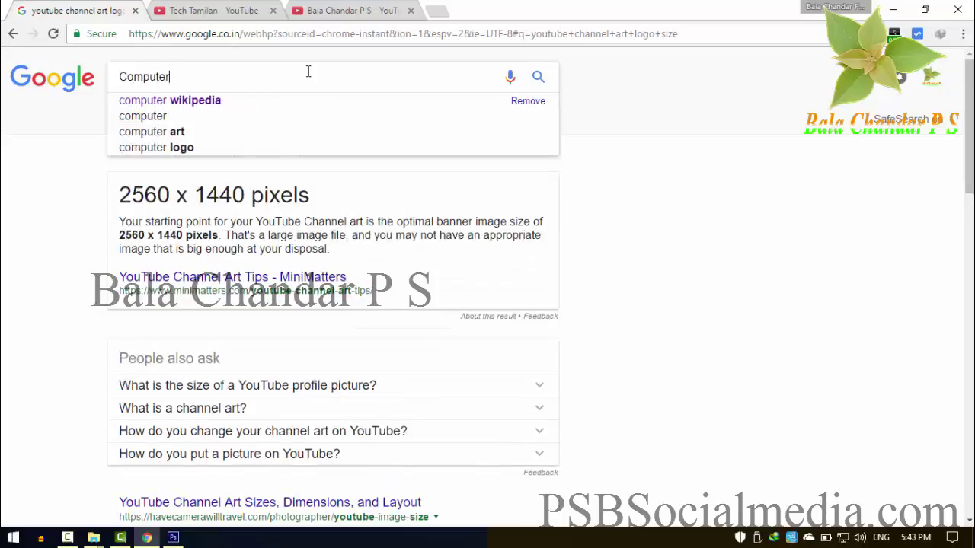
pyautogui.write(' tech')
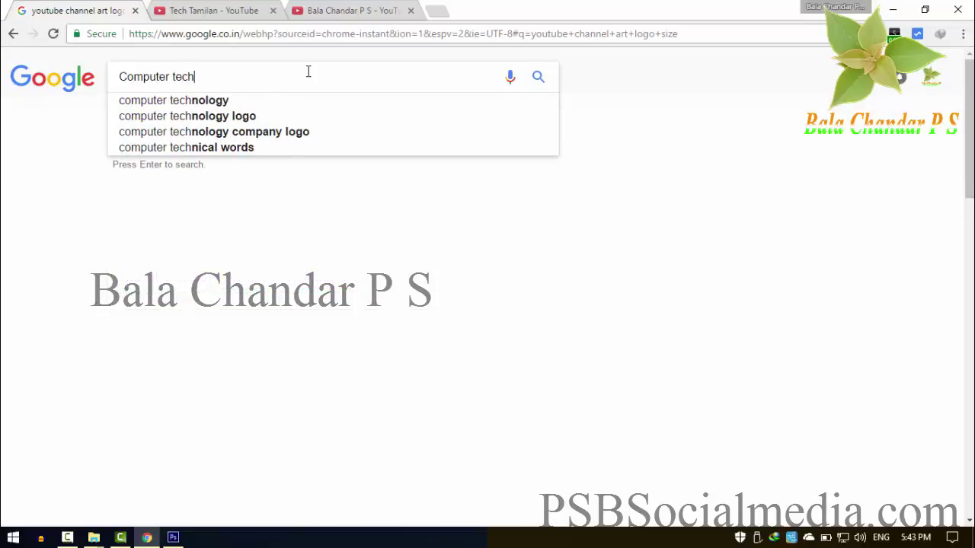
pyautogui.press('Down')
pyautogui.press('Down')
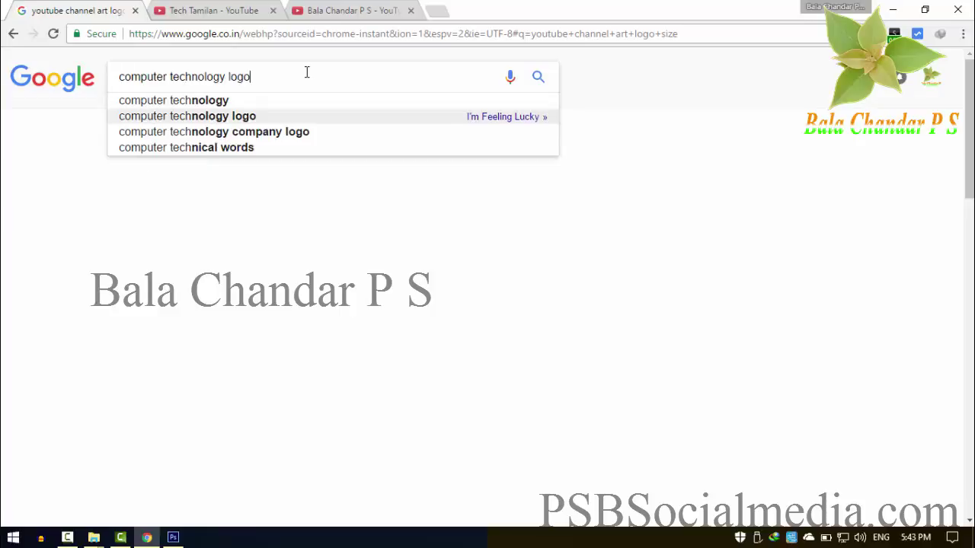
pyautogui.press('Return')
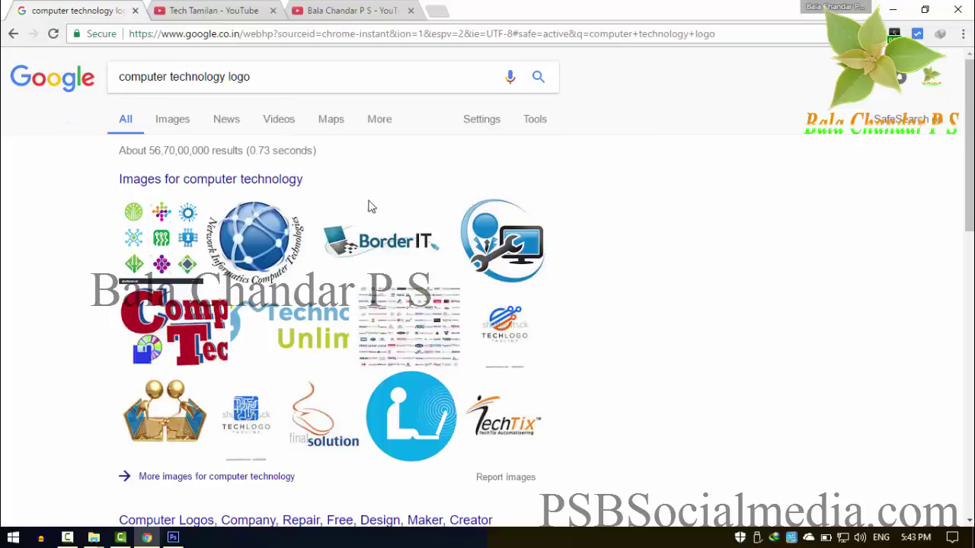
# Browse the image results for "computer technology logo" for a suitable banner graphic
pyautogui.click(173, 122)
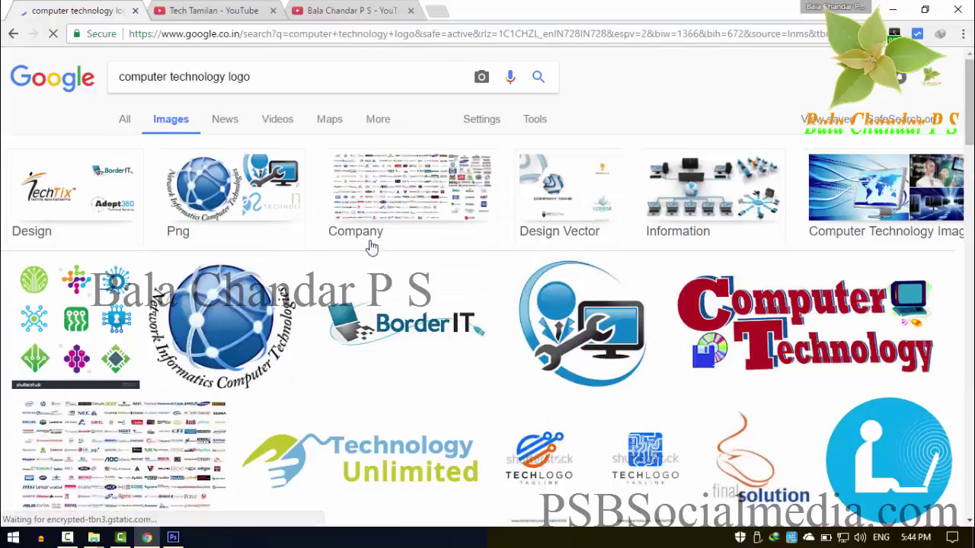
pyautogui.scroll(-3, 509, 191)
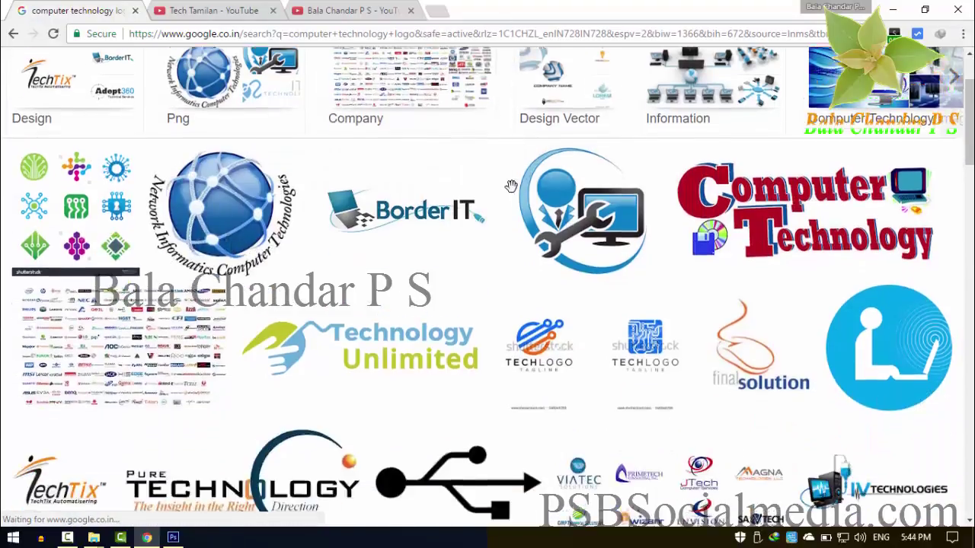
pyautogui.scroll(-3, 507, 215)
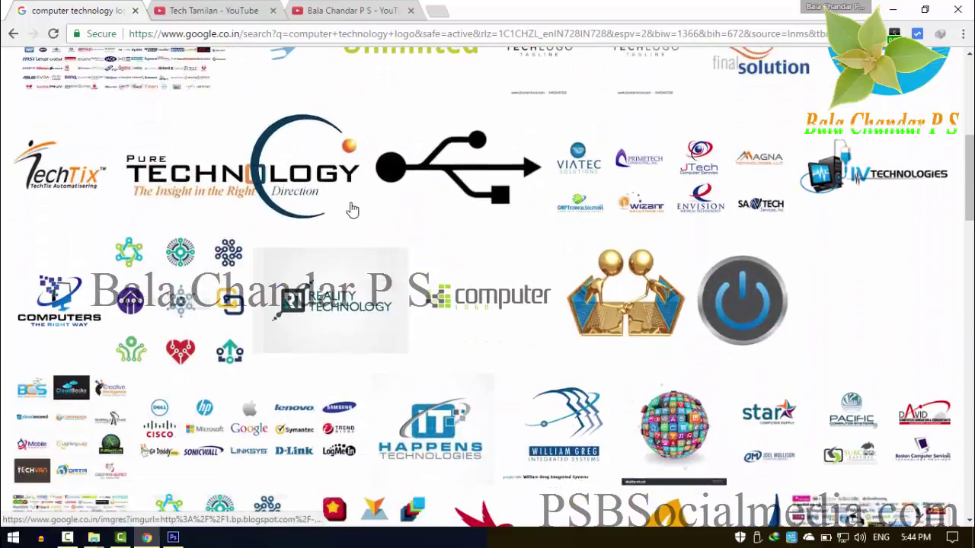
pyautogui.scroll(6, 444, 232)
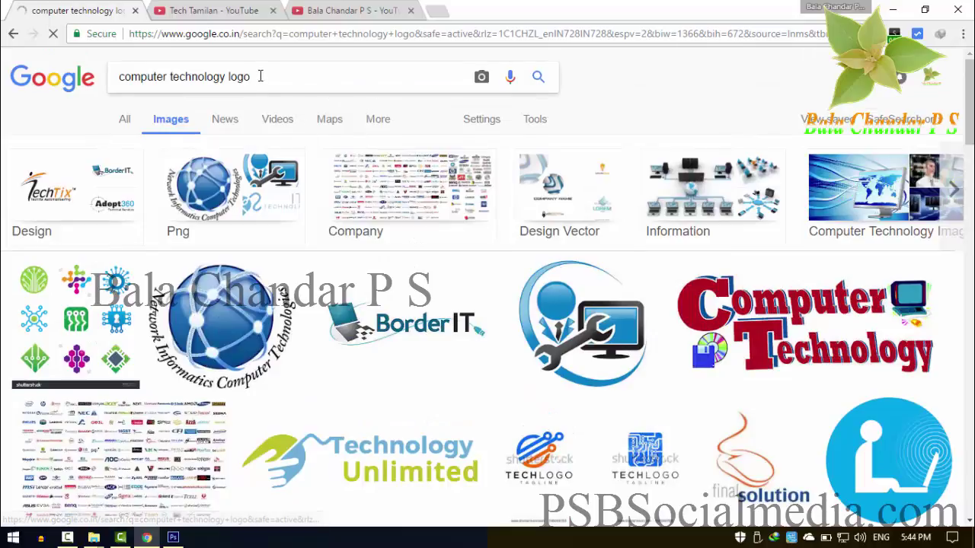
# Search Google Images for "computer technology" and preview the picture of a globe above a row of laptops
pyautogui.click(317, 77)
pyautogui.press('BackSpace')
pyautogui.press('BackSpace')
pyautogui.press('BackSpace')
pyautogui.press('BackSpace')
pyautogui.press('BackSpace')
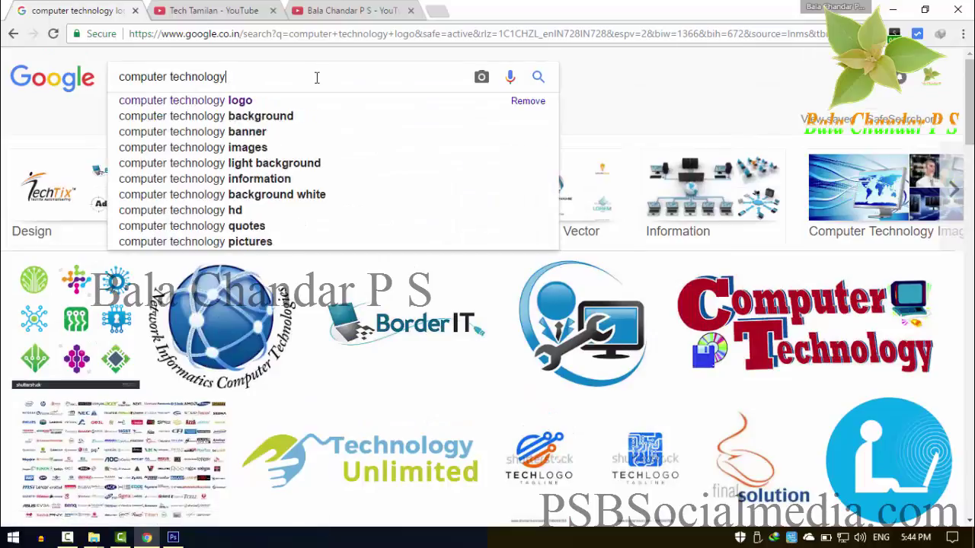
pyautogui.press('Return')
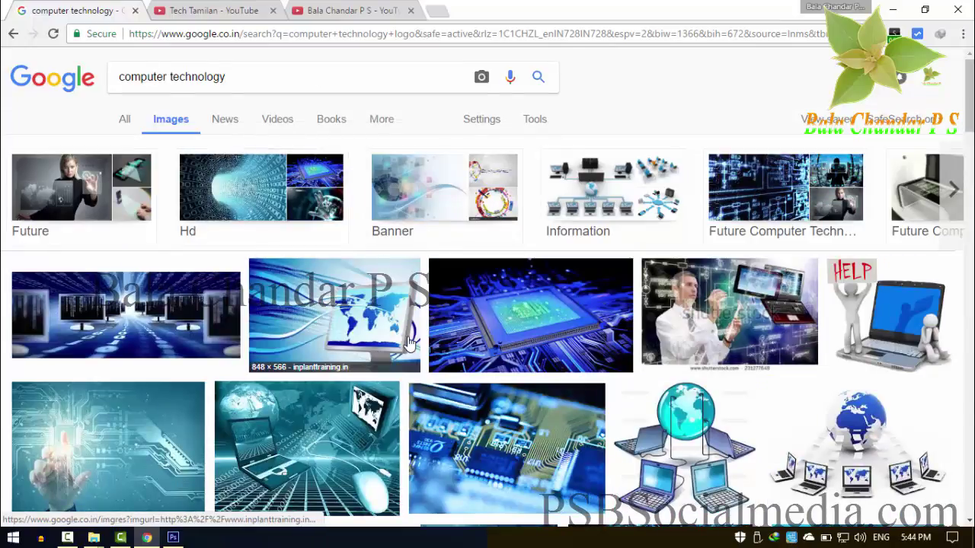
pyautogui.scroll(-2, 473, 374)
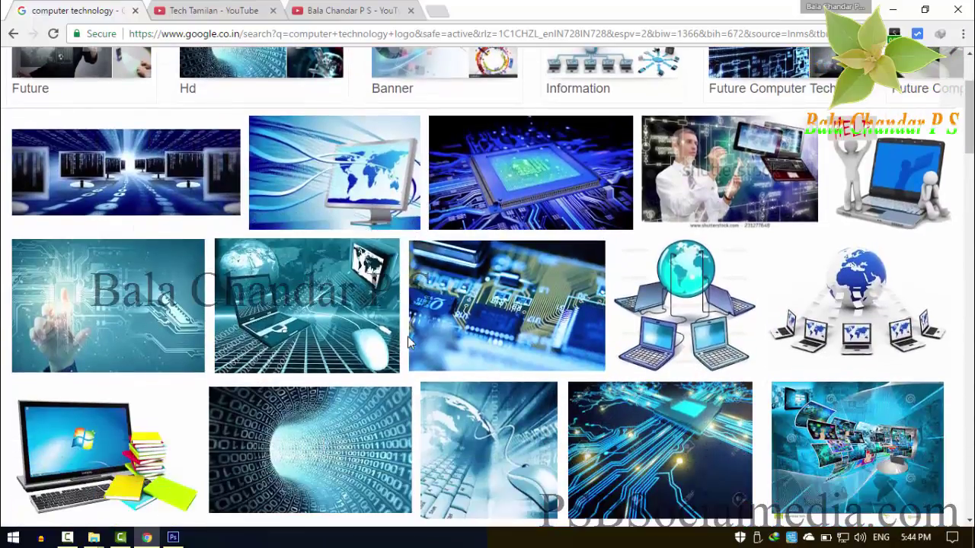
pyautogui.click(827, 281)
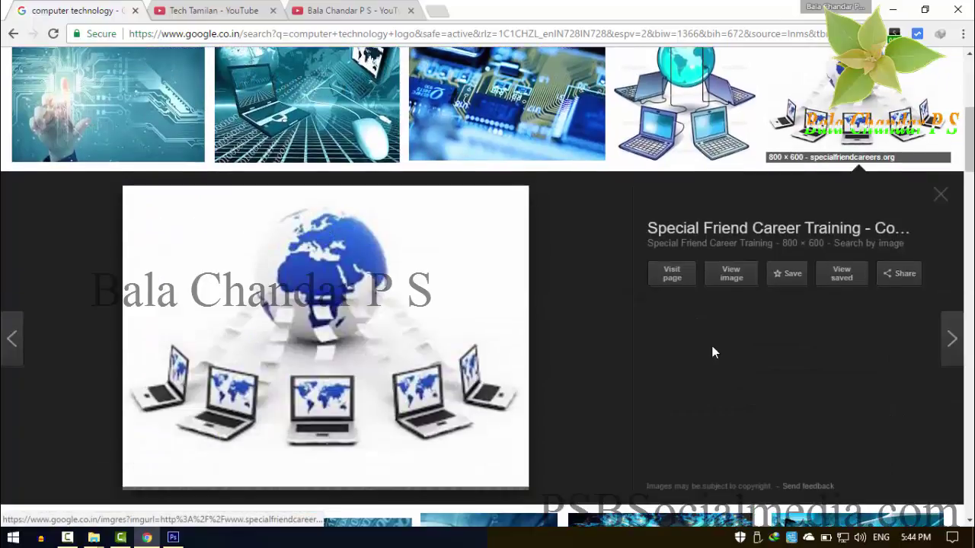
pyautogui.scroll(5, 575, 272)
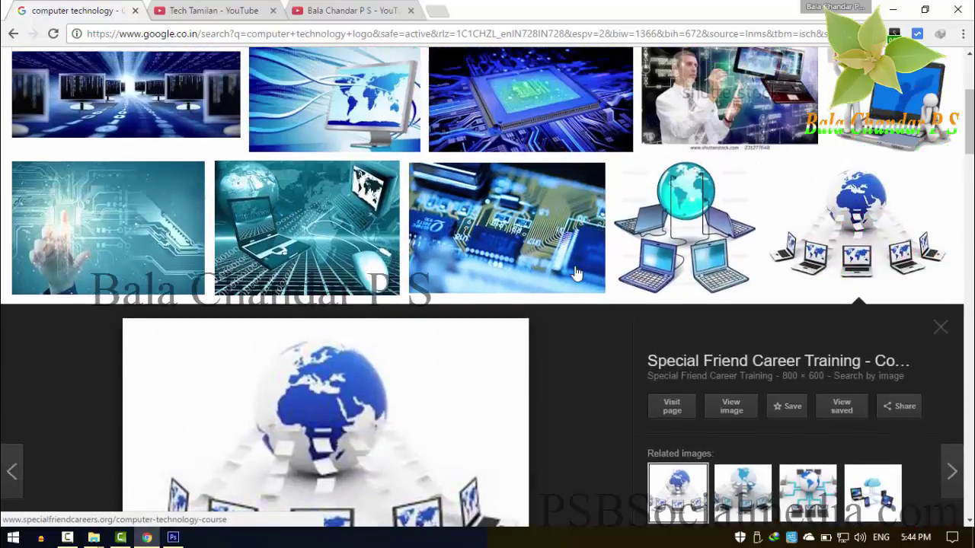
# Search Google Images for "computer technology png" and open the full-size picture of a globe linked to surrounding computers, then return to the results
pyautogui.click(279, 71)
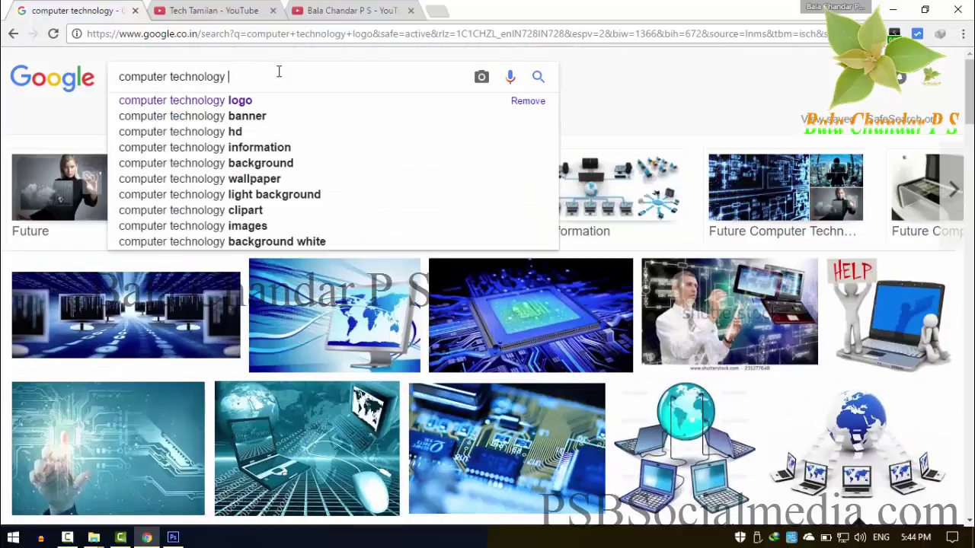
pyautogui.write('png')
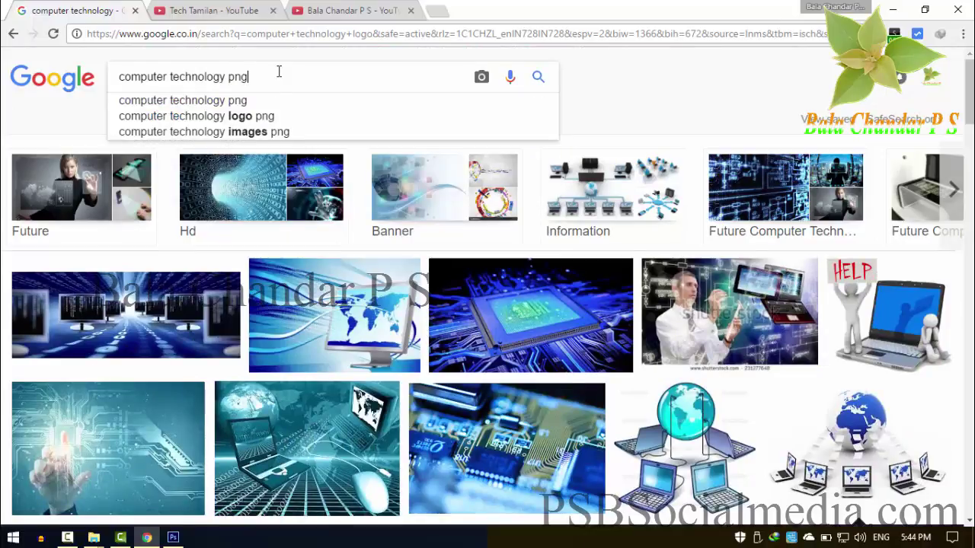
pyautogui.press('Return')
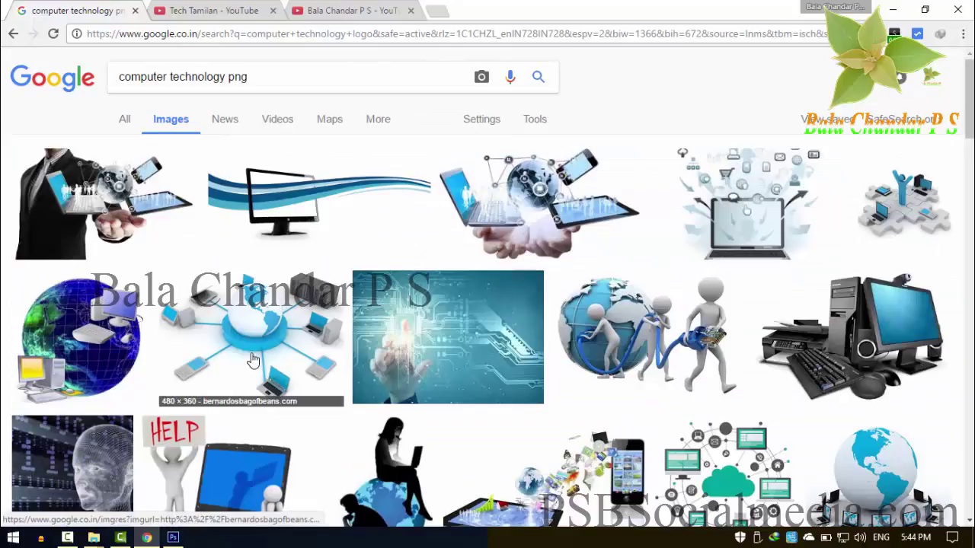
pyautogui.click(261, 342)
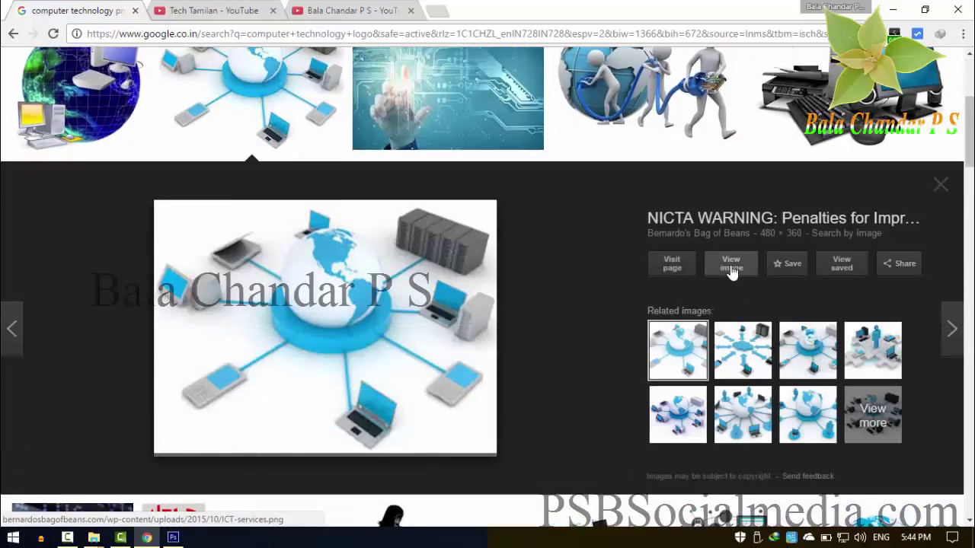
pyautogui.click(731, 266)
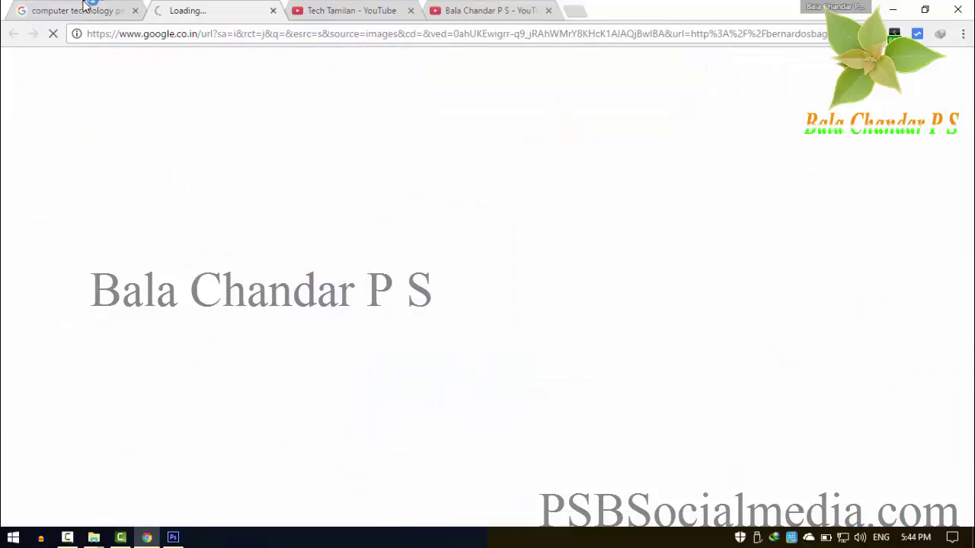
pyautogui.click(102, 9)
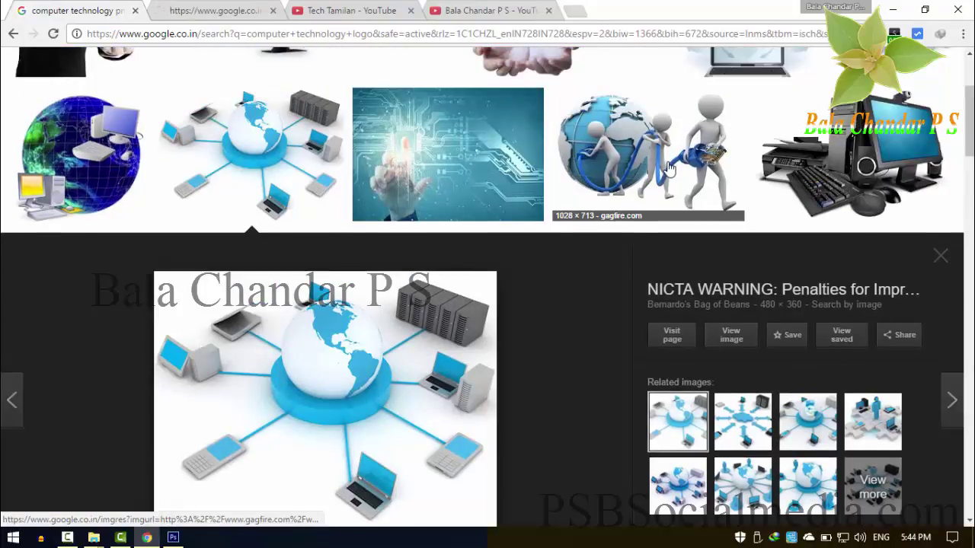
# Open the full-size picture of three figures carrying a network cable from a globe, and return to the image results
pyautogui.click(668, 169)
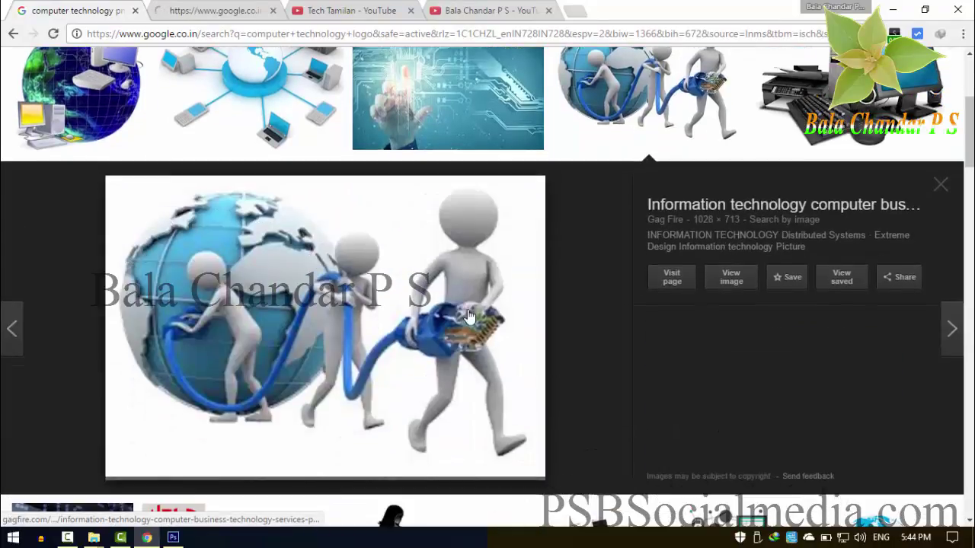
pyautogui.click(727, 279)
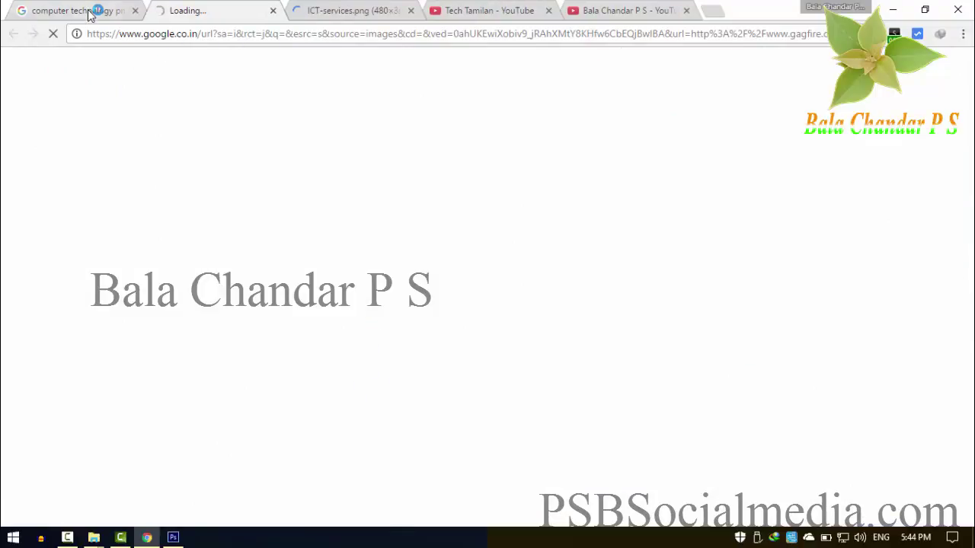
pyautogui.click(89, 14)
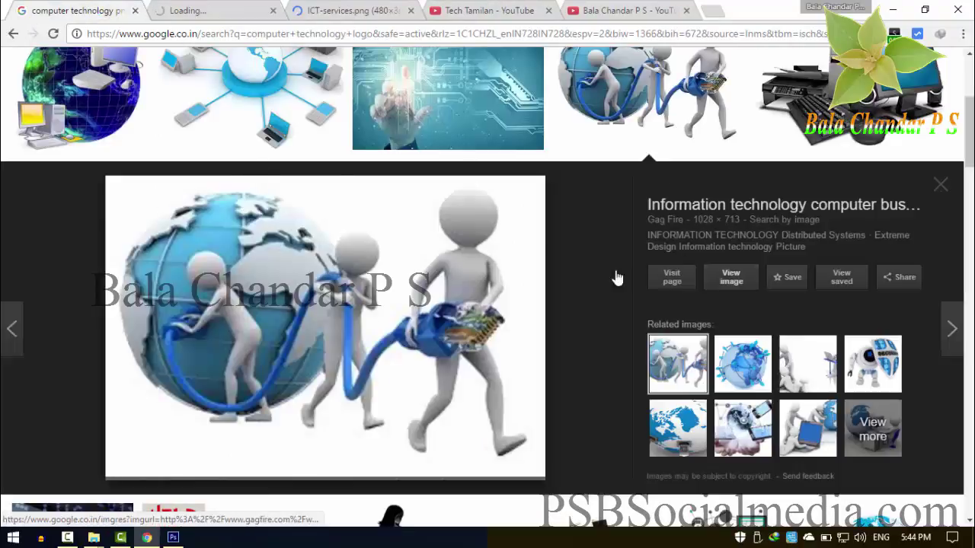
pyautogui.scroll(3, 499, 234)
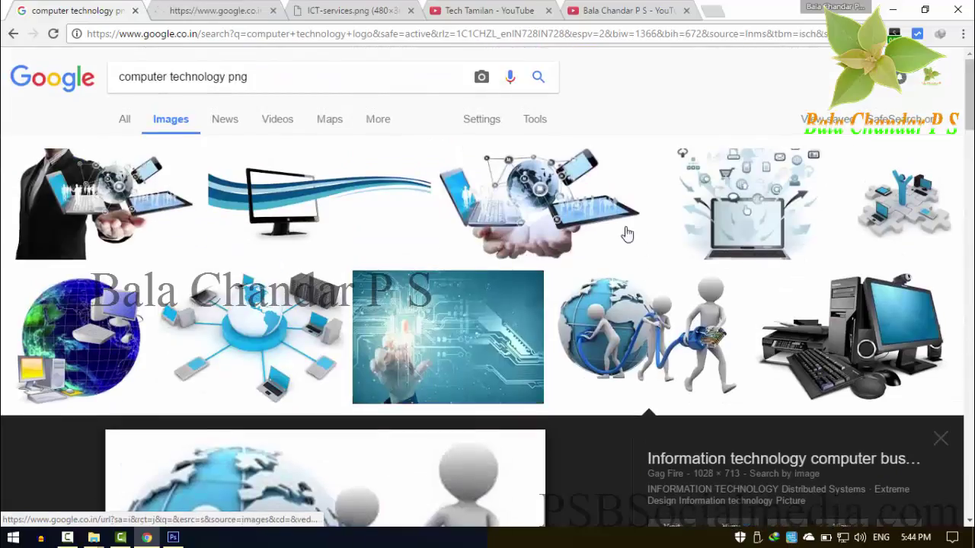
# Open the full-size picture of hands holding a globe and devices, and bring up the picture of three figures carrying a network cable
pyautogui.click(545, 218)
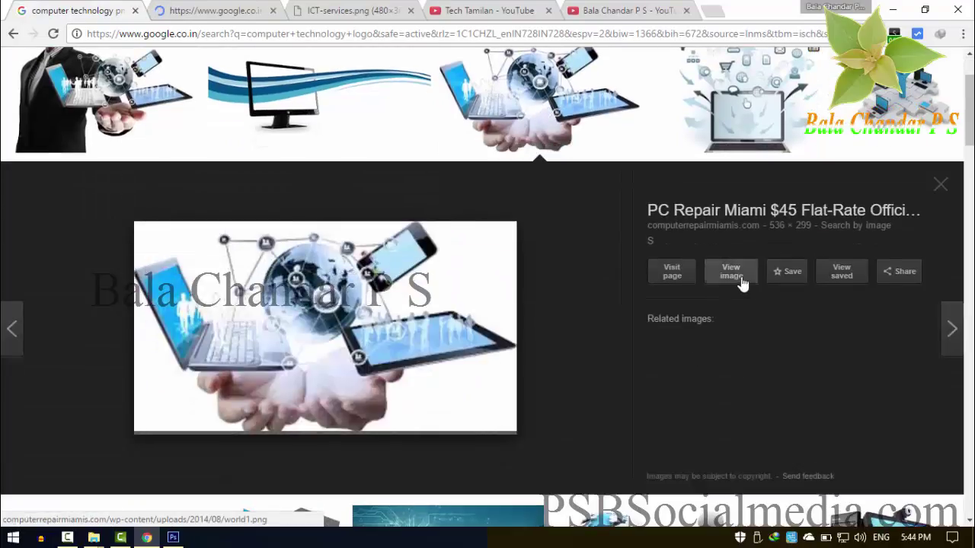
pyautogui.click(733, 275)
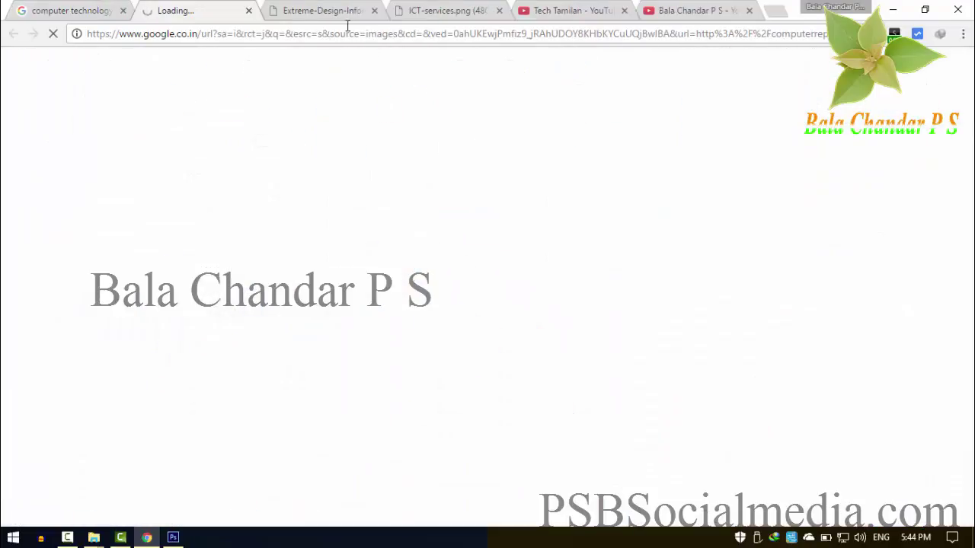
pyautogui.click(320, 7)
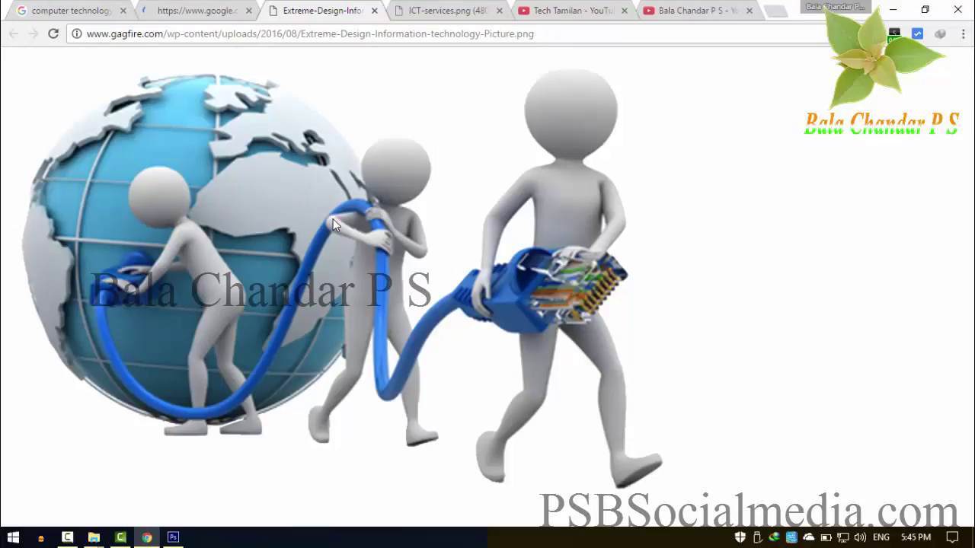
# Save the network cable figures picture in a new folder named Tech inside the Videos Photos Thumbnail folder, and close the picture
pyautogui.rightClick(268, 181)
pyautogui.click(309, 203)
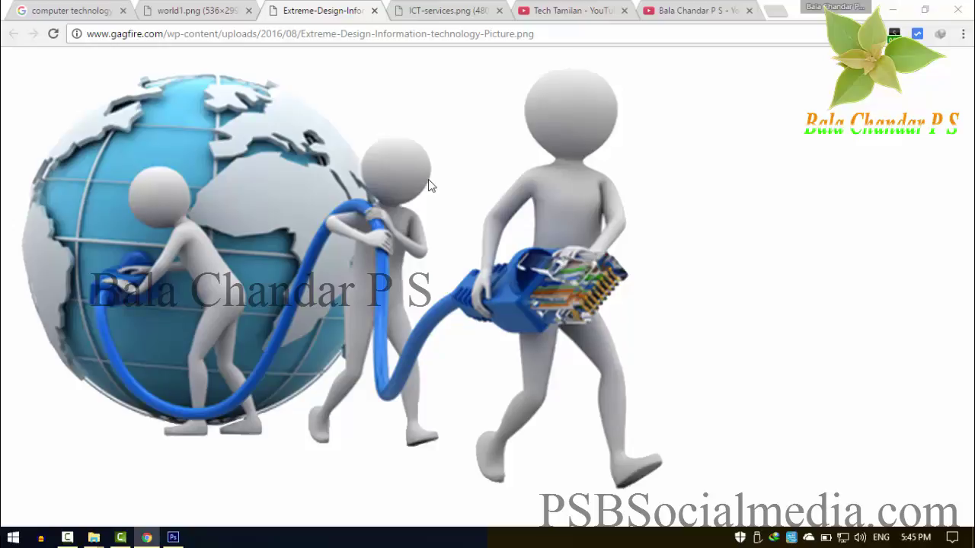
pyautogui.hotkey('ctrl', 's')
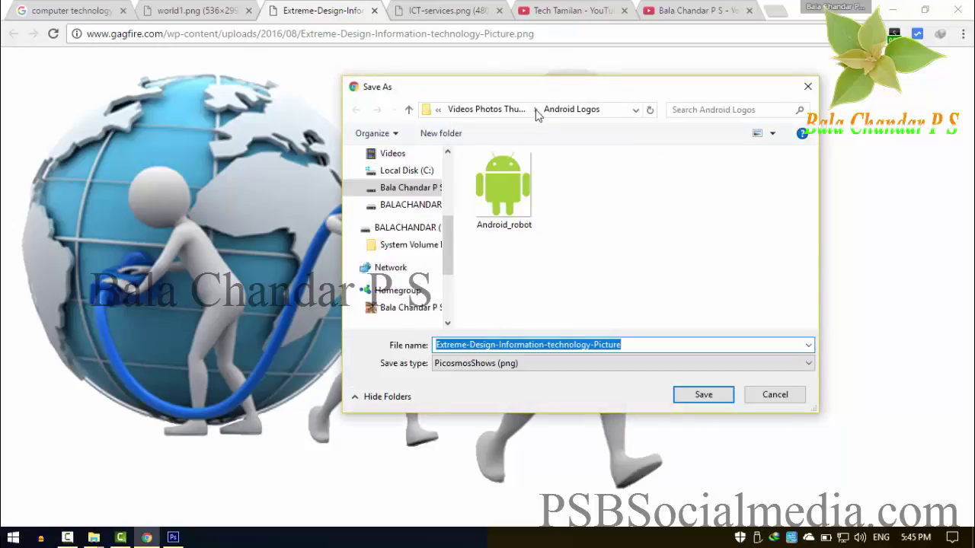
pyautogui.click(515, 112)
pyautogui.click(680, 240)
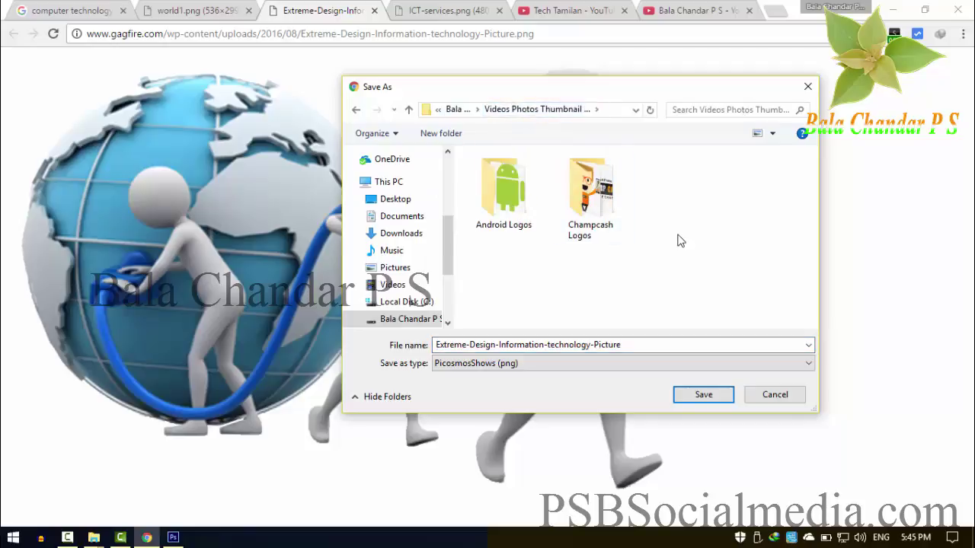
pyautogui.hotkey('ctrl', 'shift', 'n')
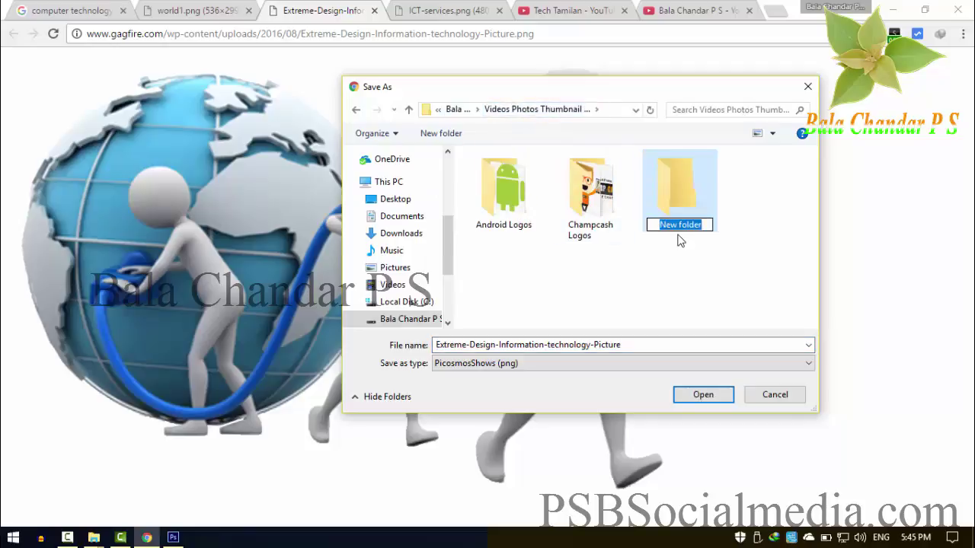
pyautogui.write('T')
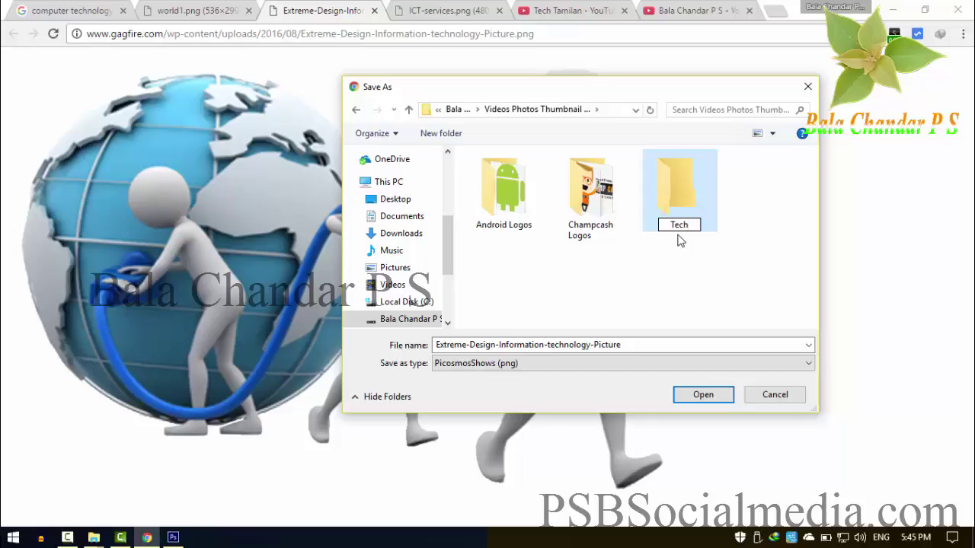
pyautogui.write('ech')
pyautogui.press('Return')
pyautogui.press('Return')
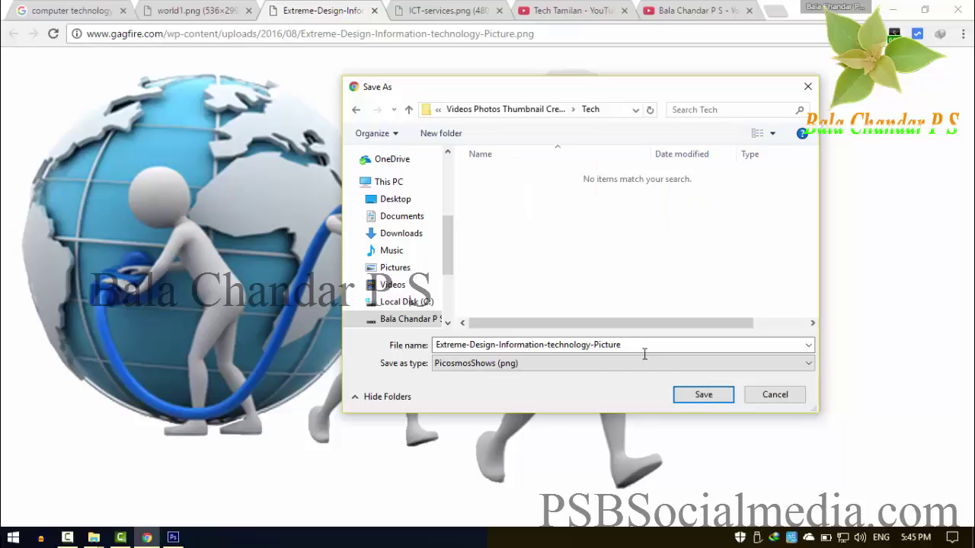
pyautogui.click(691, 402)
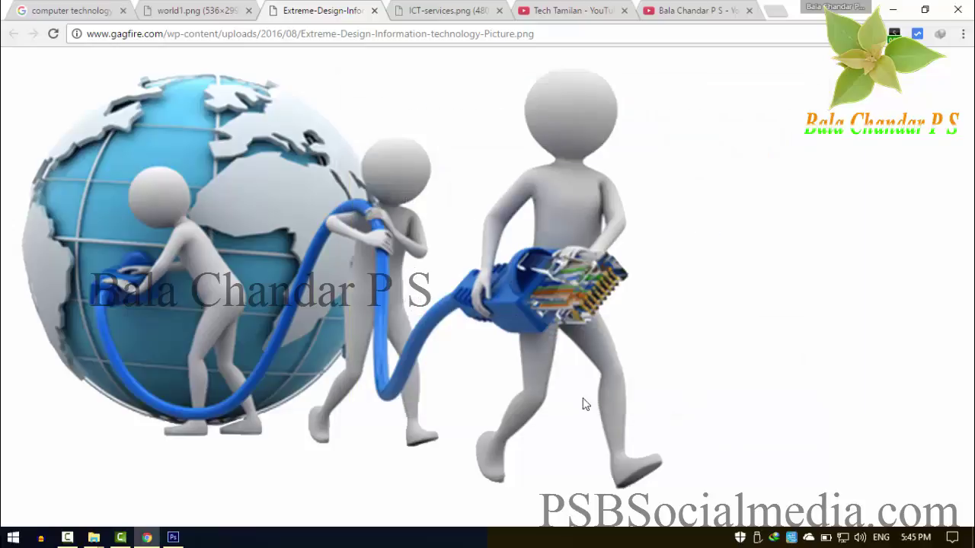
pyautogui.click(375, 11)
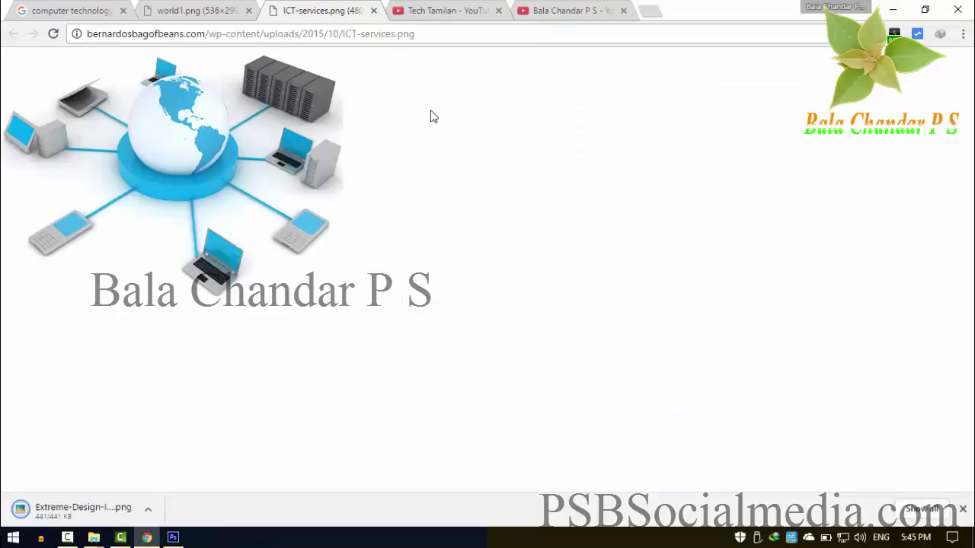
# Save the picture of the globe linked to computers as ICT-services in the Tech folder, and close the picture
pyautogui.rightClick(170, 153)
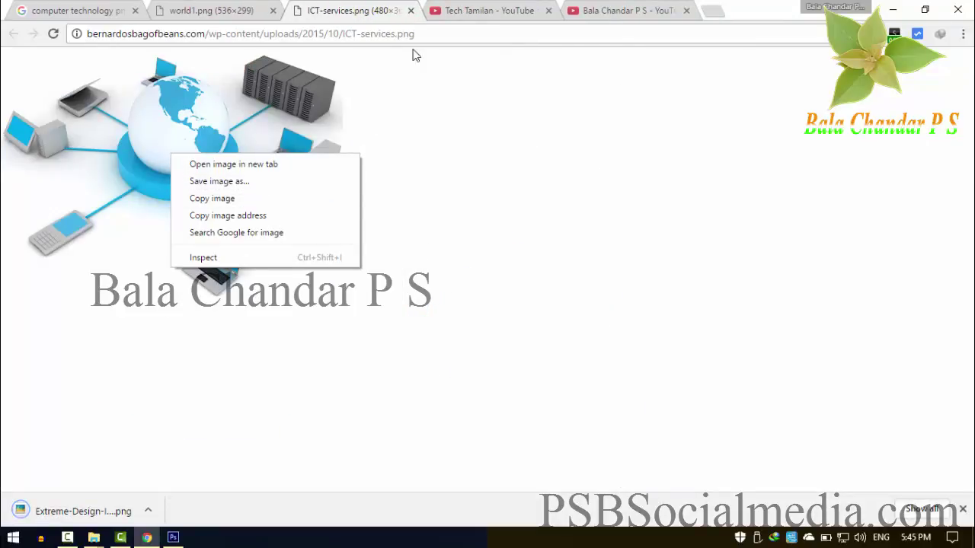
pyautogui.click(244, 197)
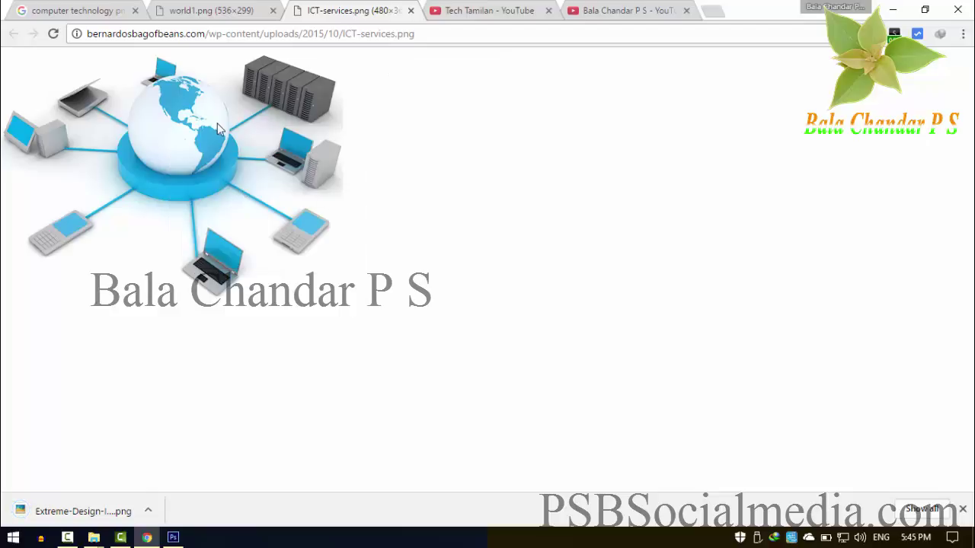
pyautogui.rightClick(217, 130)
pyautogui.click(264, 154)
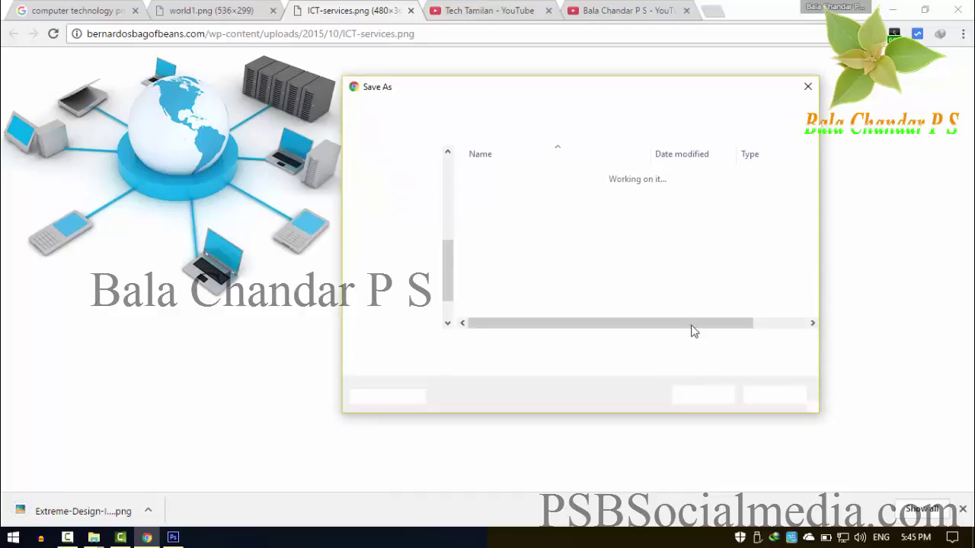
pyautogui.click(703, 394)
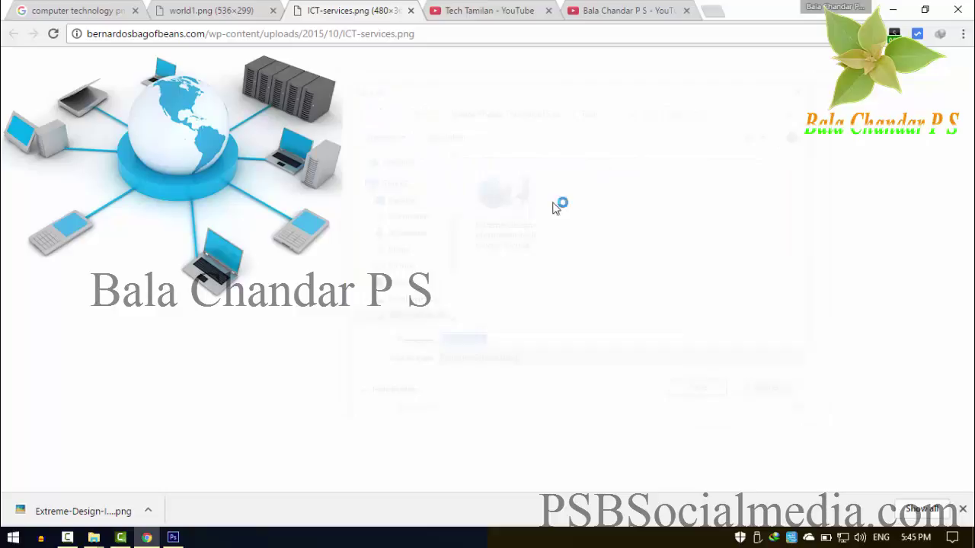
pyautogui.click(410, 10)
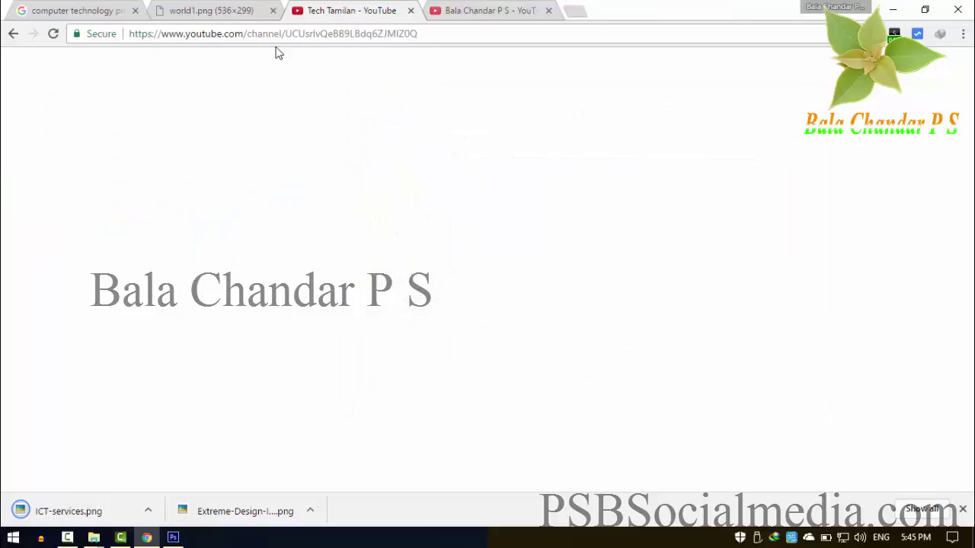
# Save the picture of hands holding a globe and devices as world1 in the Tech folder, and close the picture
pyautogui.click(244, 11)
pyautogui.rightClick(195, 158)
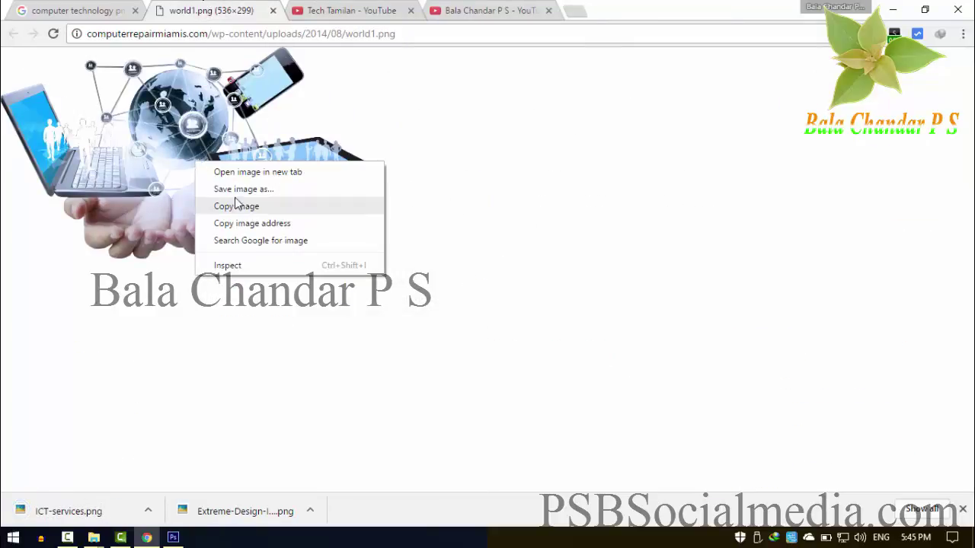
pyautogui.click(243, 204)
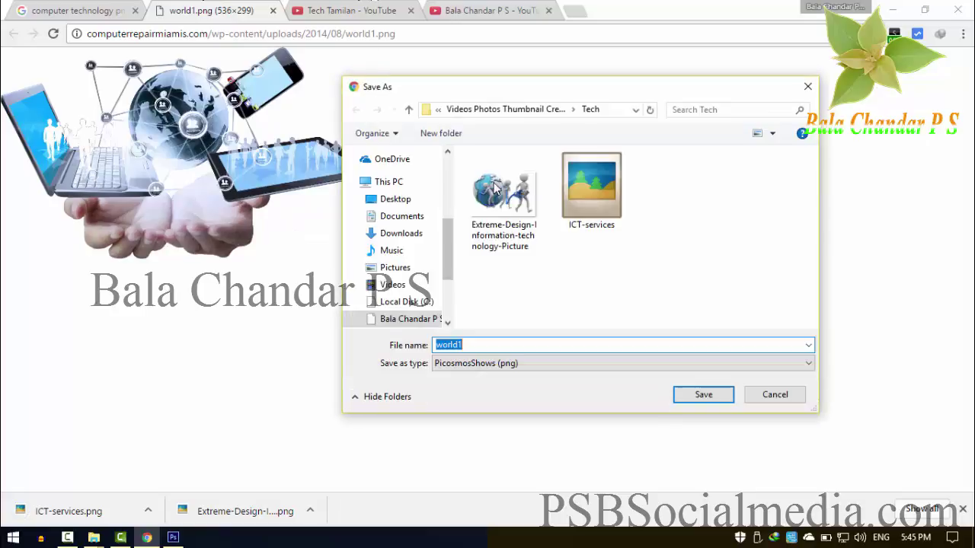
pyautogui.click(706, 394)
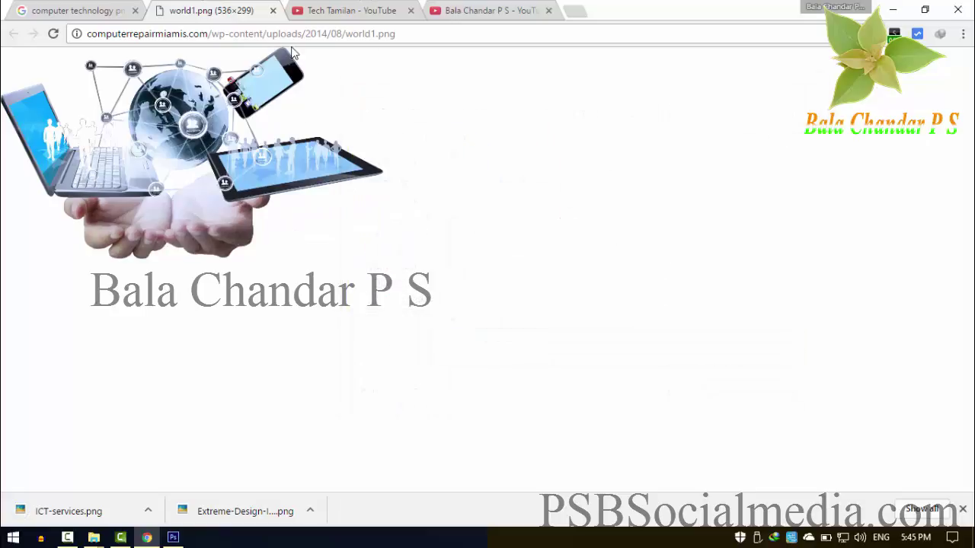
pyautogui.click(273, 11)
pyautogui.click(76, 11)
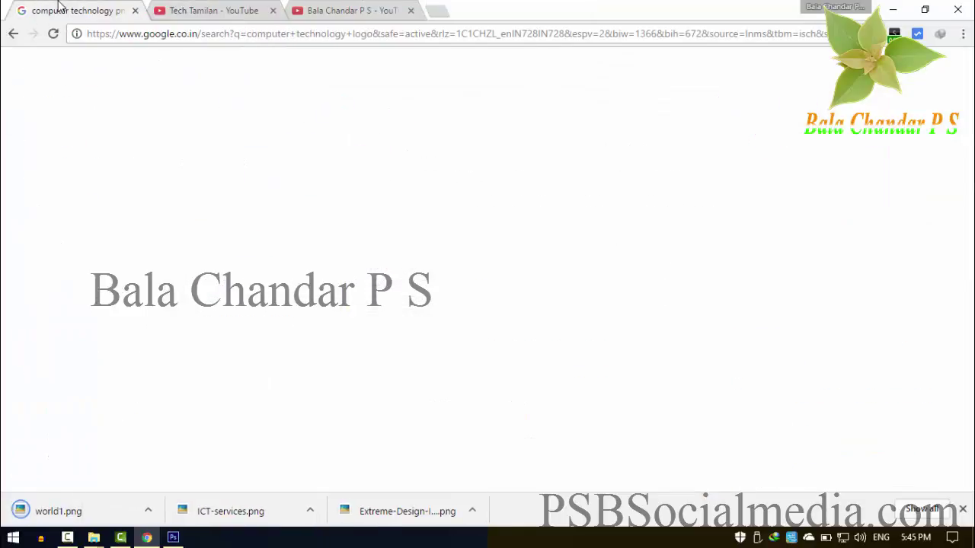
# Switch to Photoshop and open all three downloaded pictures from the Tech folder
pyautogui.click(892, 9)
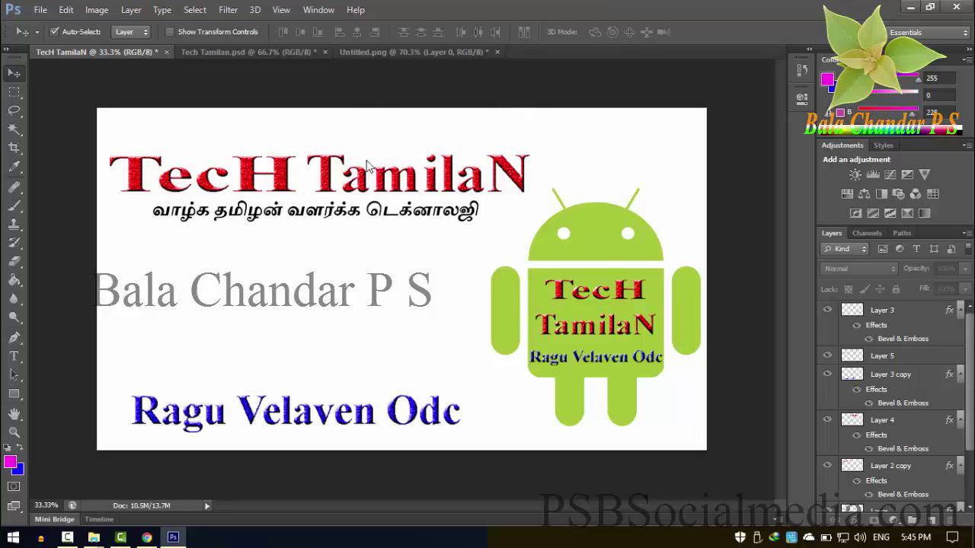
pyautogui.hotkey('ctrl', 'o')
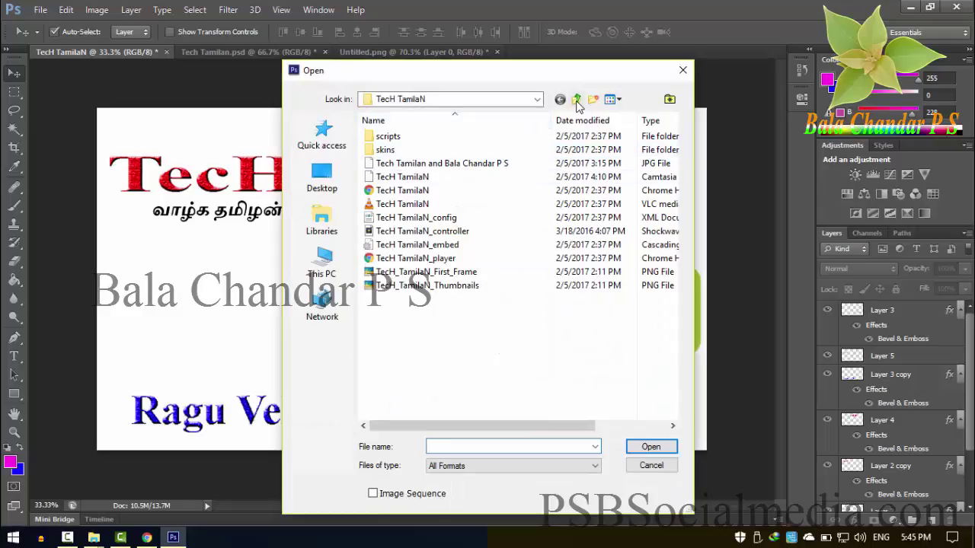
pyautogui.click(577, 100)
pyautogui.click(578, 101)
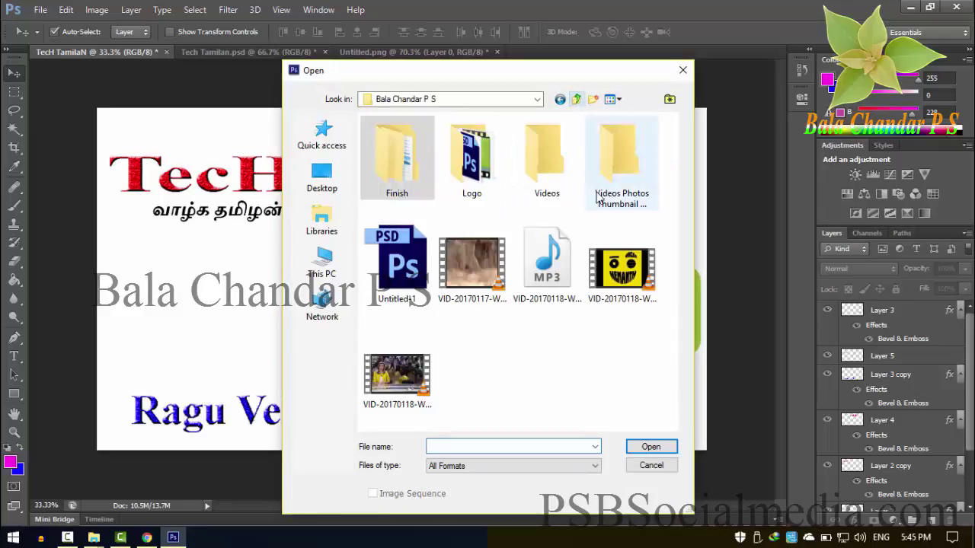
pyautogui.doubleClick(559, 175)
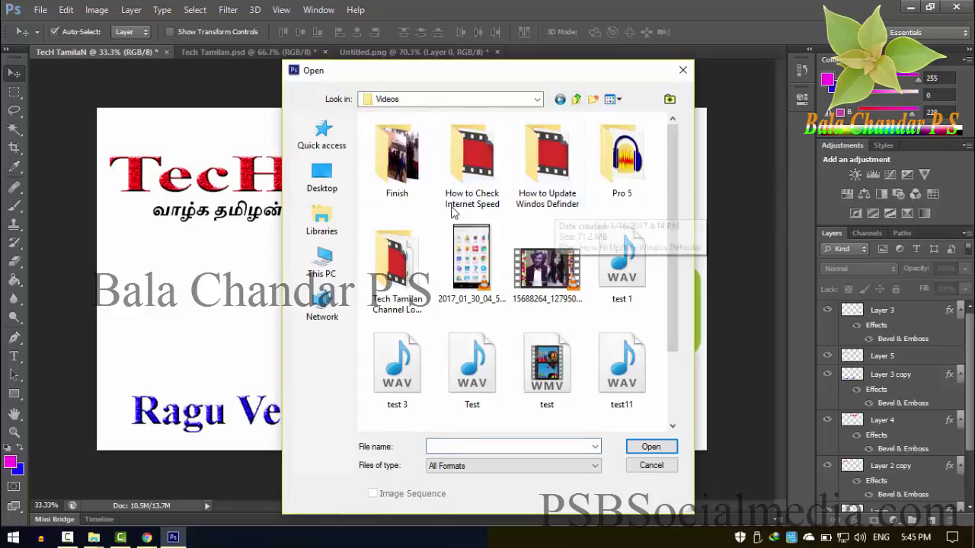
pyautogui.click(578, 100)
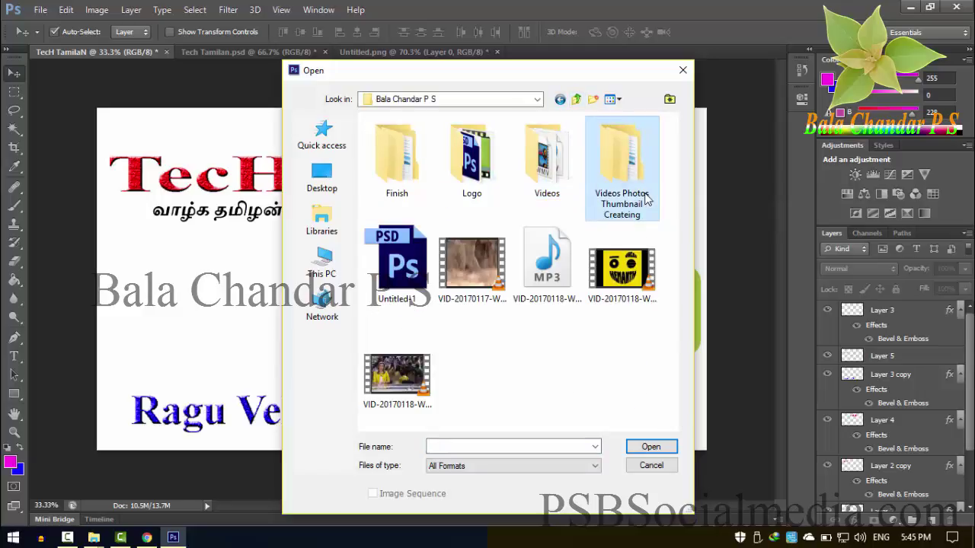
pyautogui.doubleClick(621, 156)
pyautogui.doubleClick(545, 184)
pyautogui.moveTo(410, 236); pyautogui.dragTo(572, 156)
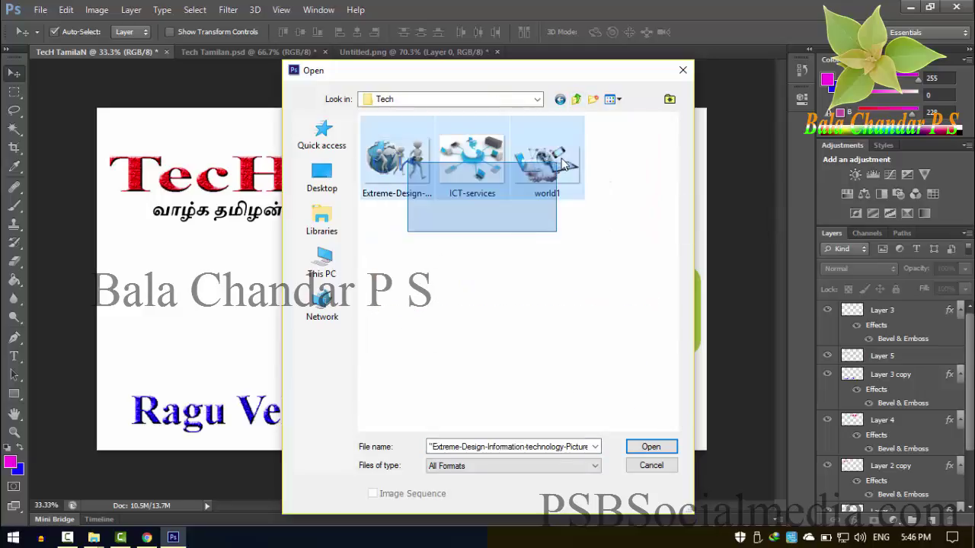
pyautogui.click(651, 448)
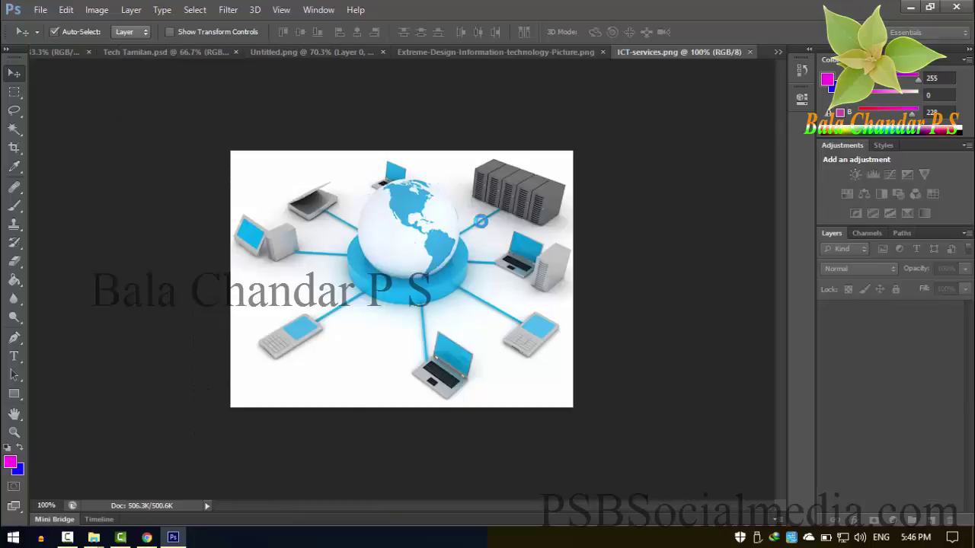
# Convert the locked background of the ICT-services picture into a normal layer with Normal mode and 100% opacity
pyautogui.click(519, 52)
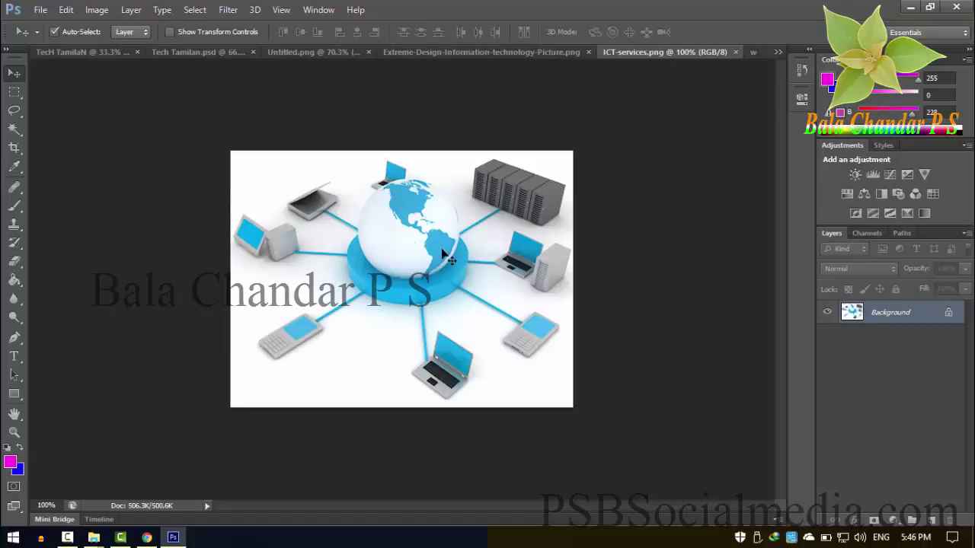
pyautogui.moveTo(405, 255)
pyautogui.mouseDown()
pyautogui.moveTo(431, 310)
pyautogui.moveTo(409, 242)
pyautogui.mouseUp()
pyautogui.click(514, 213)
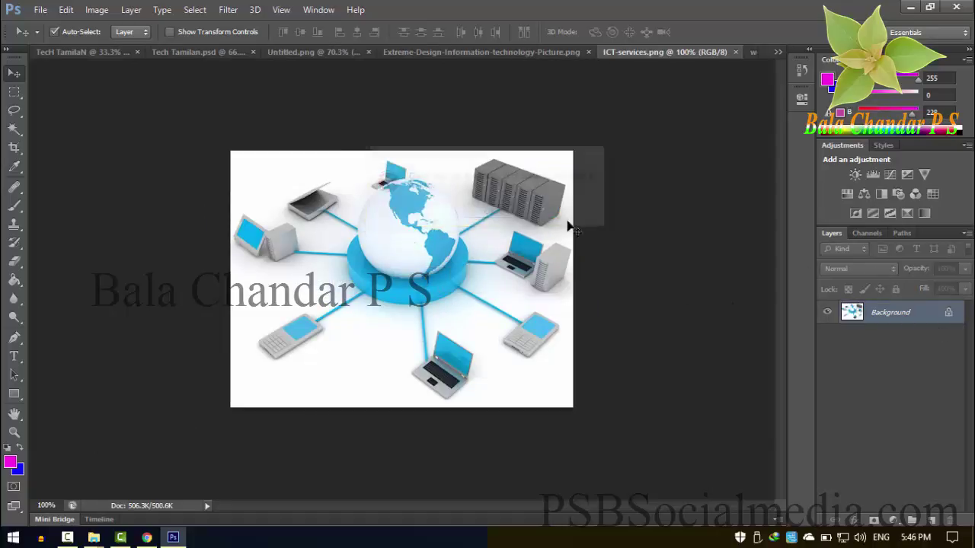
pyautogui.doubleClick(917, 322)
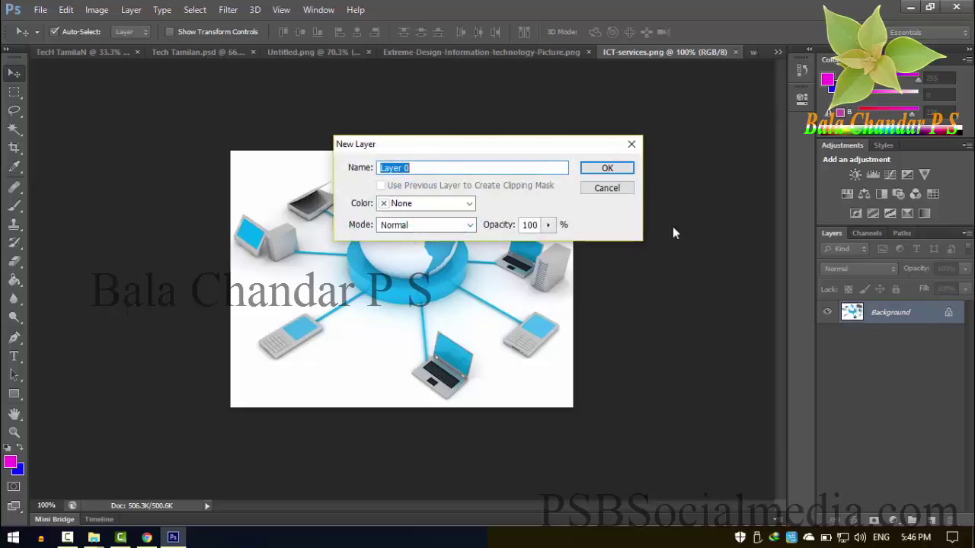
pyautogui.click(607, 167)
# Try moving the layers of the opened pictures, and return the ICT-services layer to its original position
pyautogui.moveTo(410, 216); pyautogui.dragTo(363, 186)
pyautogui.click(697, 53)
pyautogui.moveTo(359, 226); pyautogui.dragTo(326, 230)
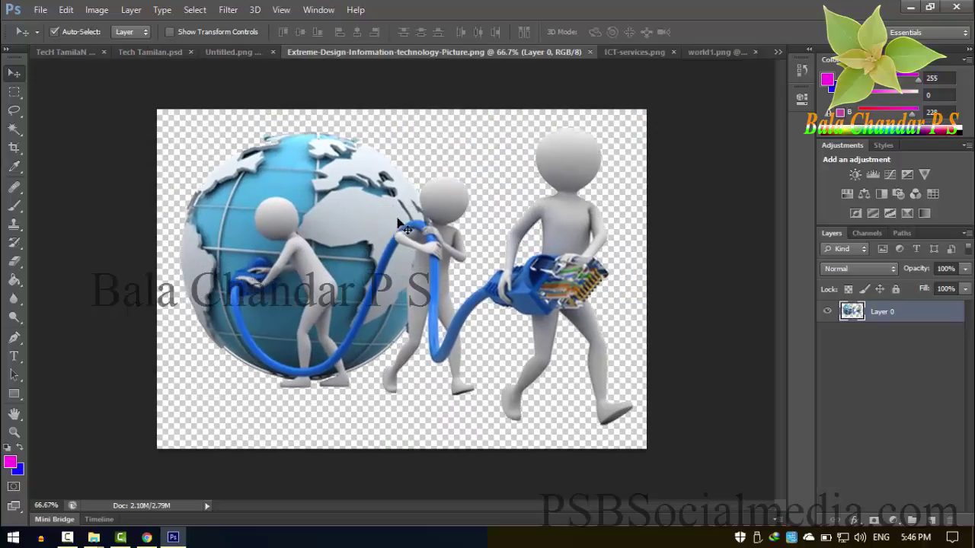
pyautogui.click(630, 52)
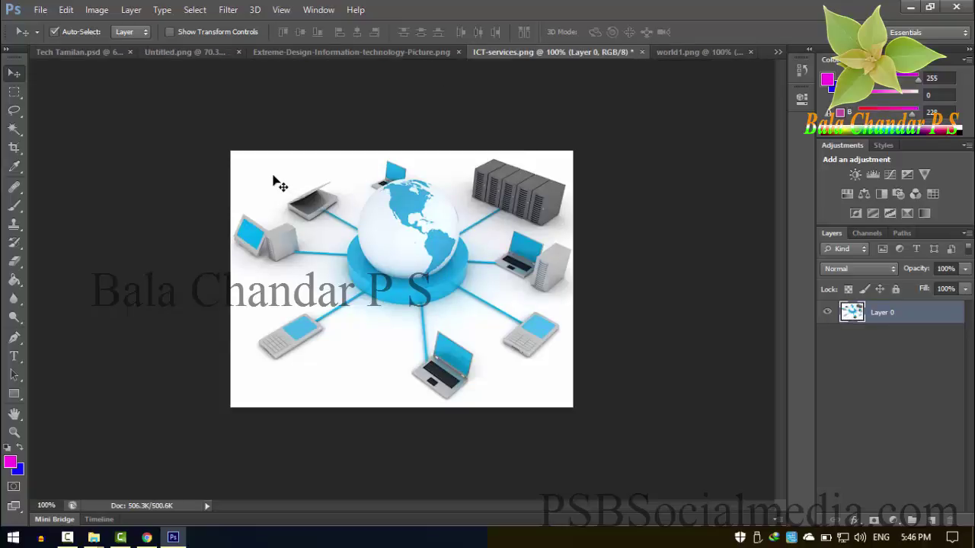
pyautogui.moveTo(260, 198); pyautogui.dragTo(290, 197)
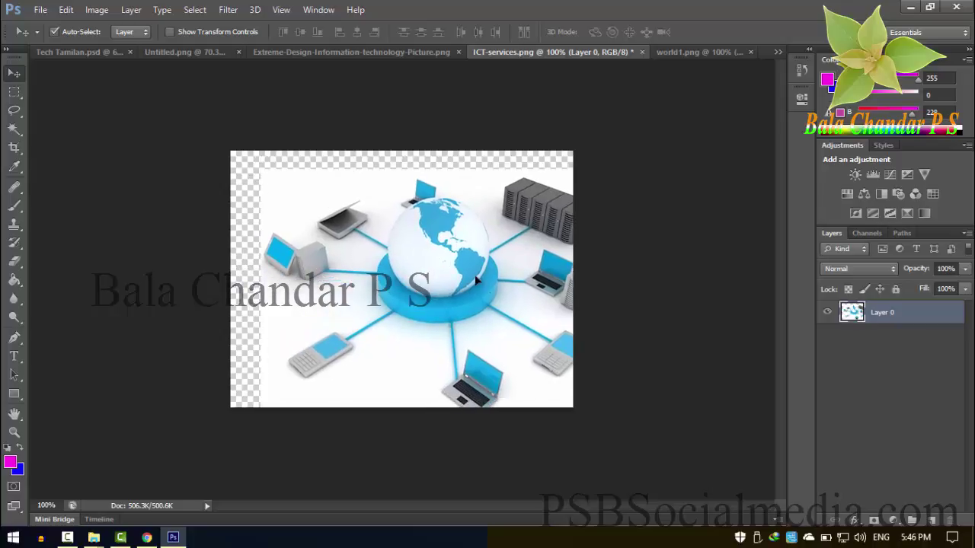
pyautogui.moveTo(476, 281); pyautogui.dragTo(447, 264)
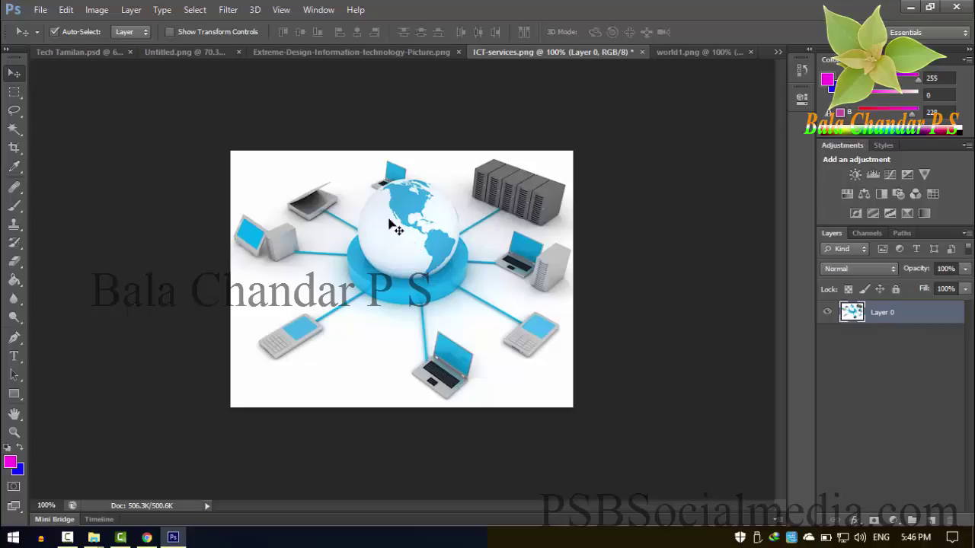
# Try selecting the white background of the ICT-services picture with the Magic Wand at tolerance 32, and clear the selection
pyautogui.click(13, 128)
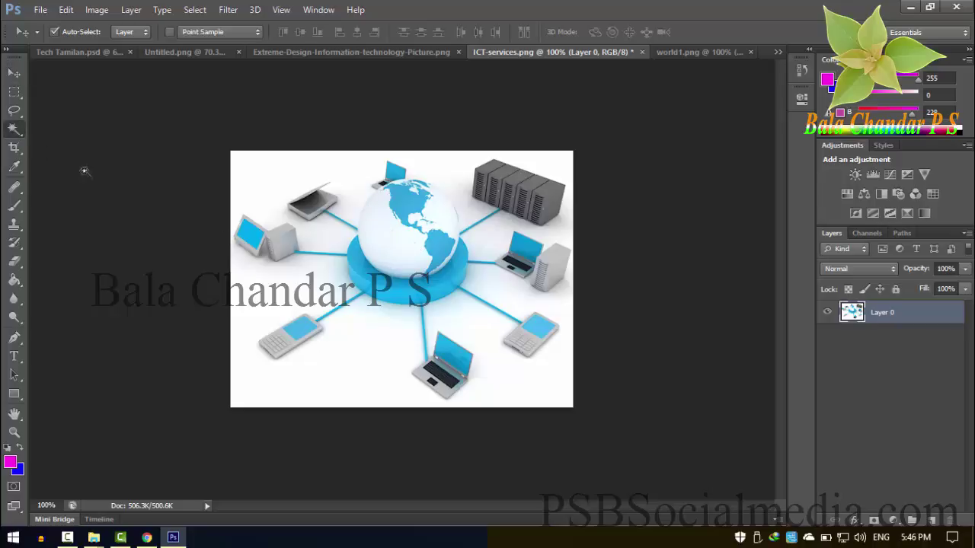
pyautogui.click(249, 173)
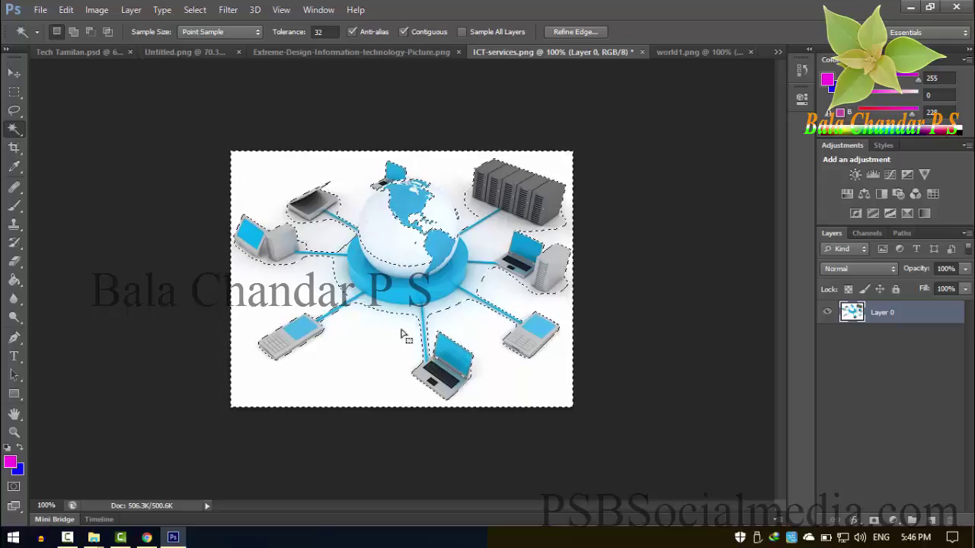
pyautogui.hotkey('ctrl', 'd')
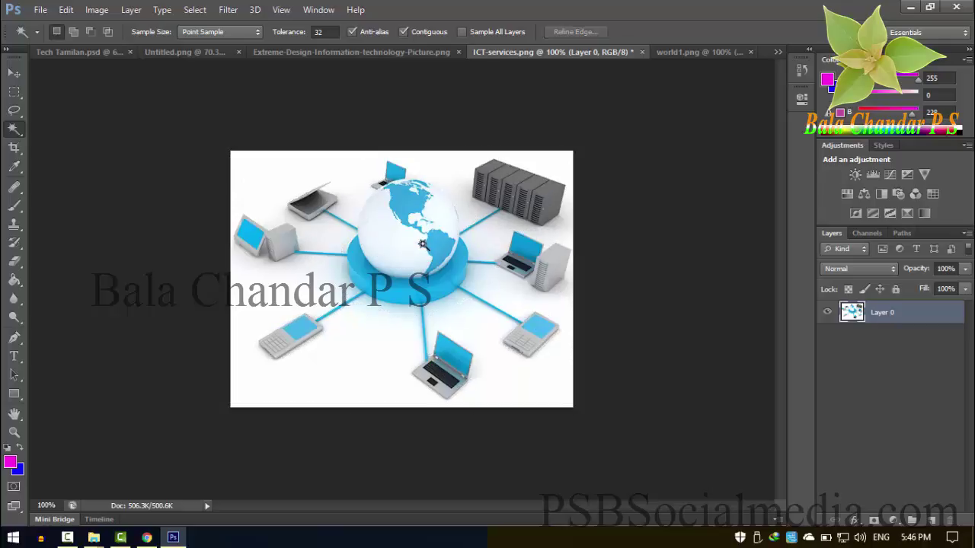
pyautogui.press('v')
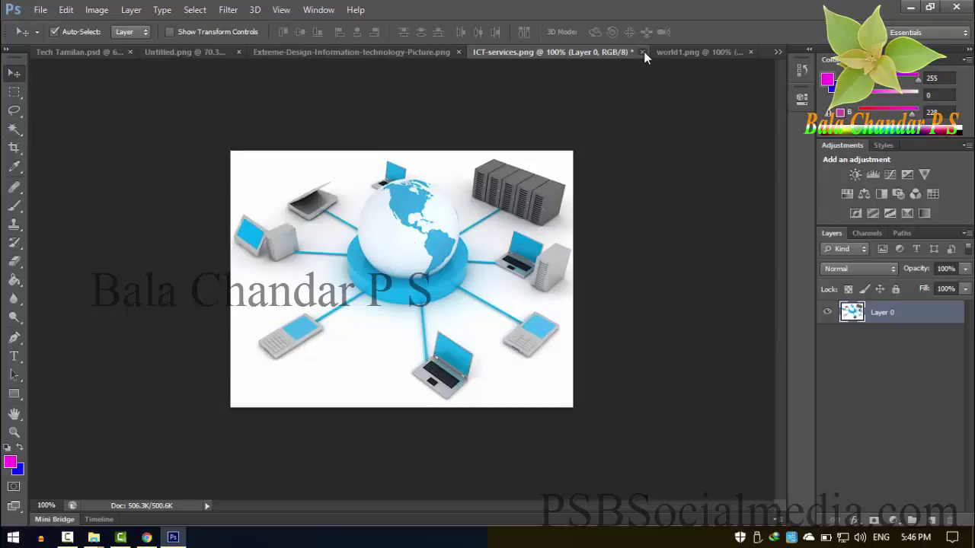
# Close the ICT-services picture without saving its changes
pyautogui.click(642, 52)
pyautogui.click(501, 216)
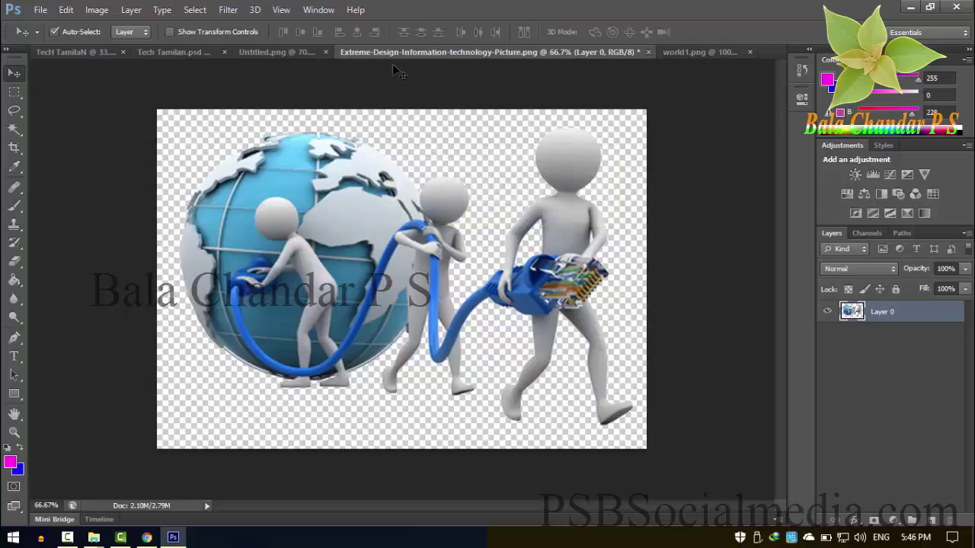
# Move the world1 picture of hands, globe and devices onto the TecH TamilaN banner below the Tamil tagline, and enlarge it
pyautogui.click(679, 53)
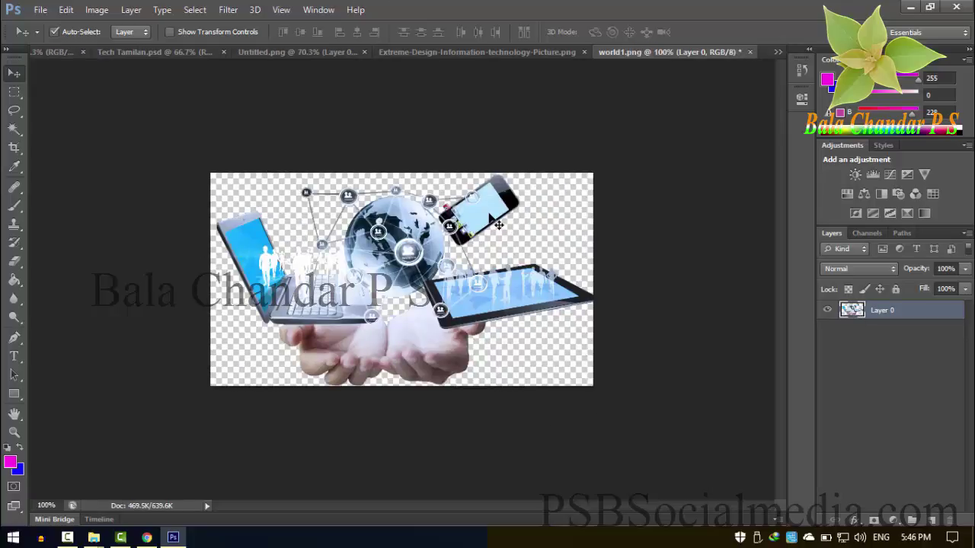
pyautogui.moveTo(495, 230); pyautogui.dragTo(134, 51)
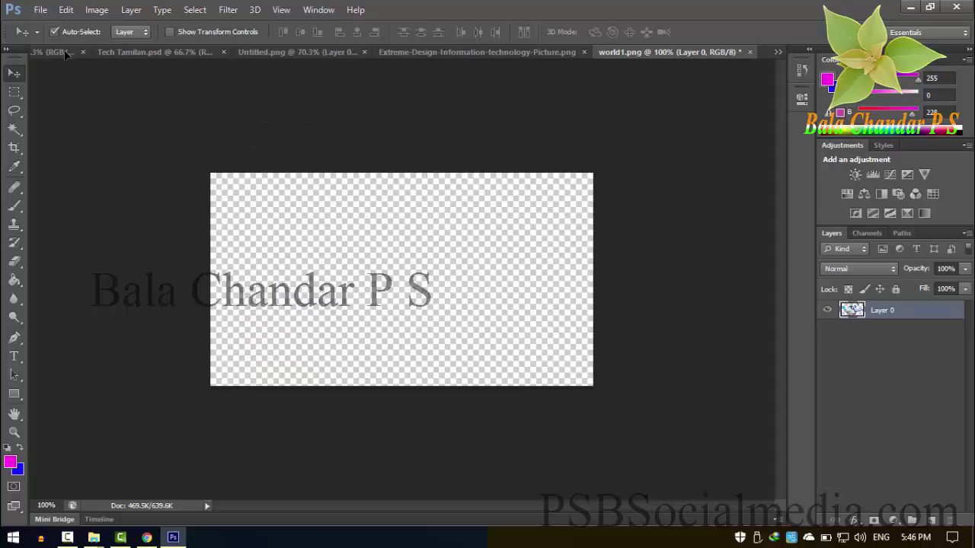
pyautogui.moveTo(66, 54); pyautogui.dragTo(179, 319)
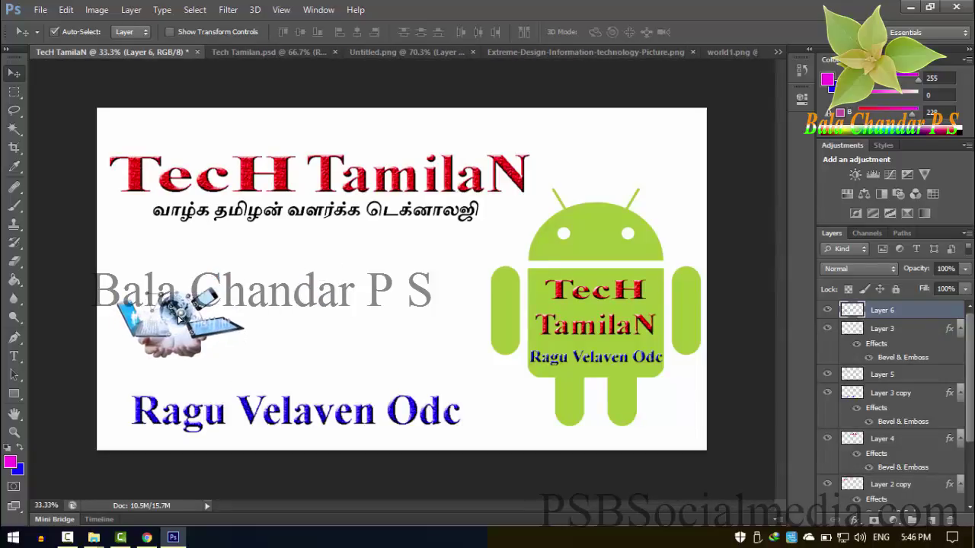
pyautogui.hotkey('ctrl', 't')
pyautogui.moveTo(244, 288); pyautogui.dragTo(315, 248)
pyautogui.moveTo(257, 308); pyautogui.dragTo(244, 310)
pyautogui.press('Return')
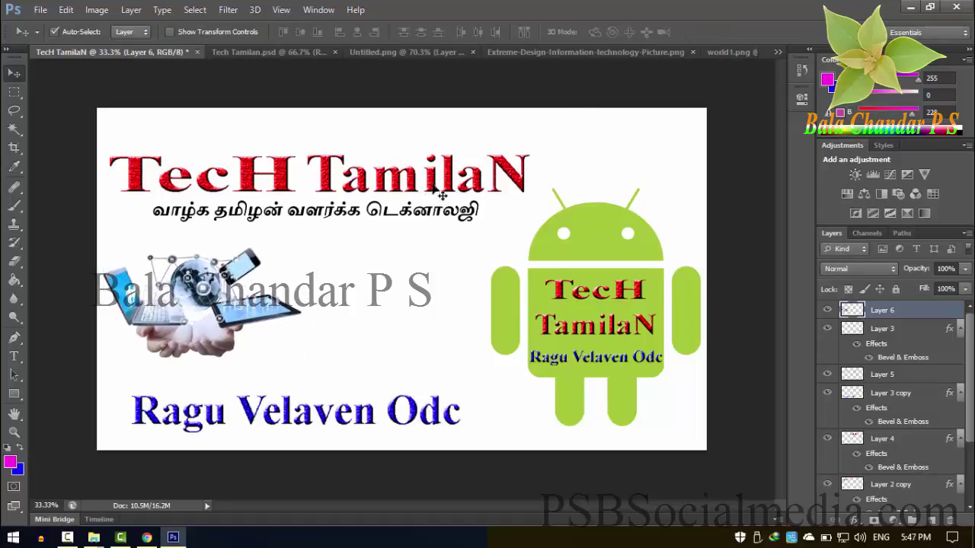
# Place the Extreme-Design globe-and-cable picture between the hands picture and the Android robot, scaled to about 93%
pyautogui.click(548, 50)
pyautogui.moveTo(205, 152); pyautogui.dragTo(385, 322)
pyautogui.hotkey('ctrl', 't')
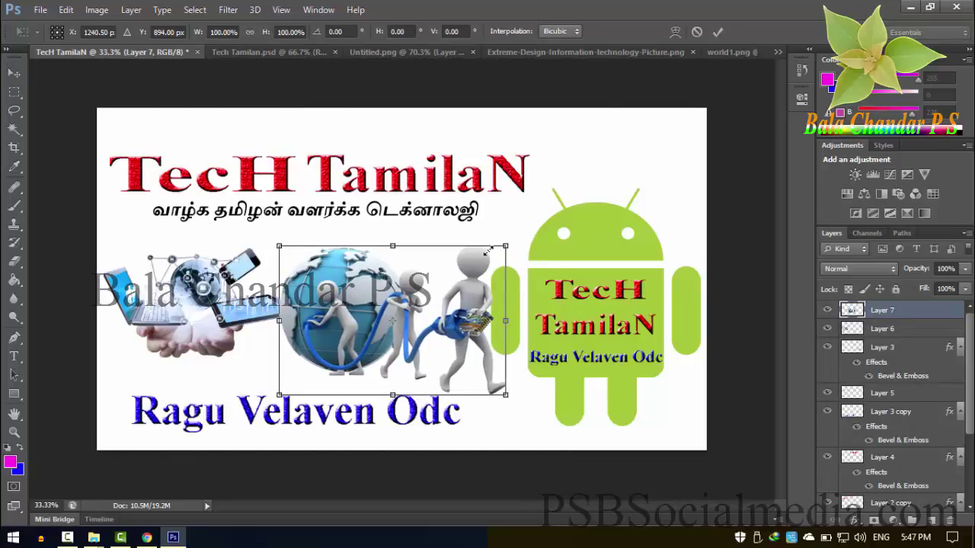
pyautogui.moveTo(487, 250); pyautogui.dragTo(490, 256)
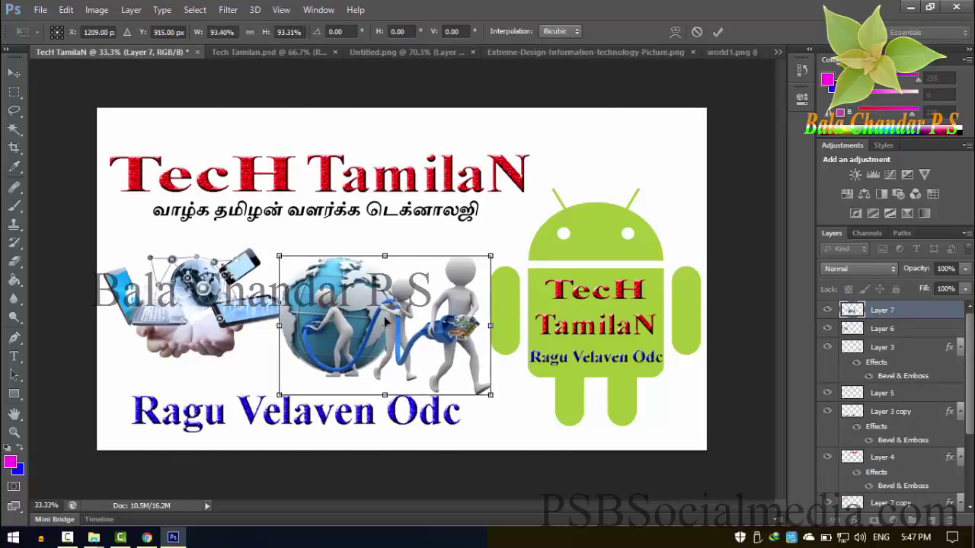
pyautogui.moveTo(386, 323); pyautogui.dragTo(391, 323)
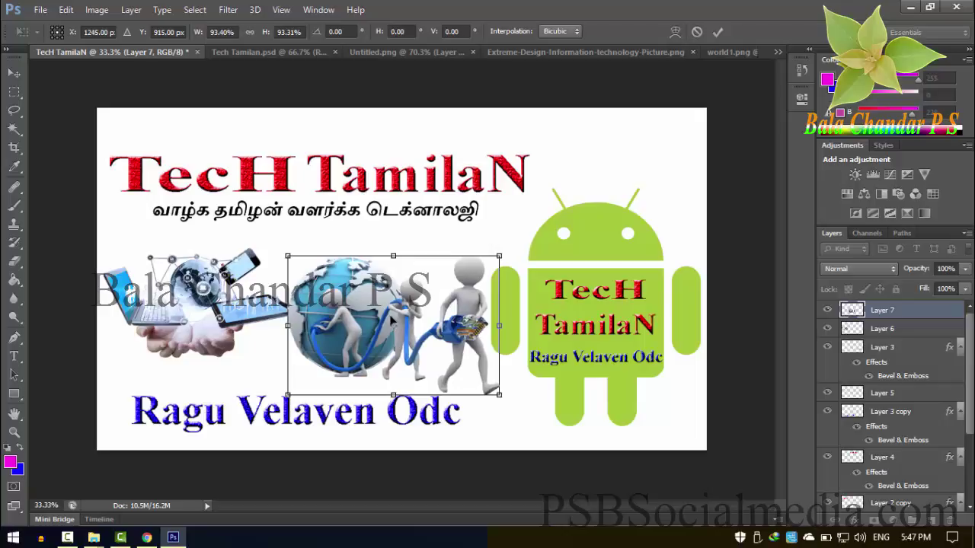
pyautogui.moveTo(393, 325); pyautogui.dragTo(397, 325)
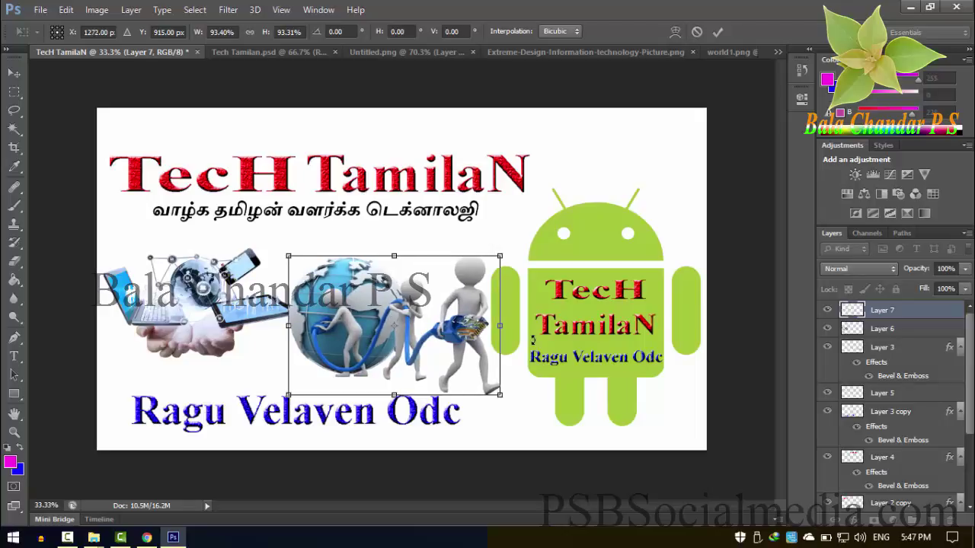
pyautogui.moveTo(533, 340); pyautogui.dragTo(538, 345)
pyautogui.press('Return')
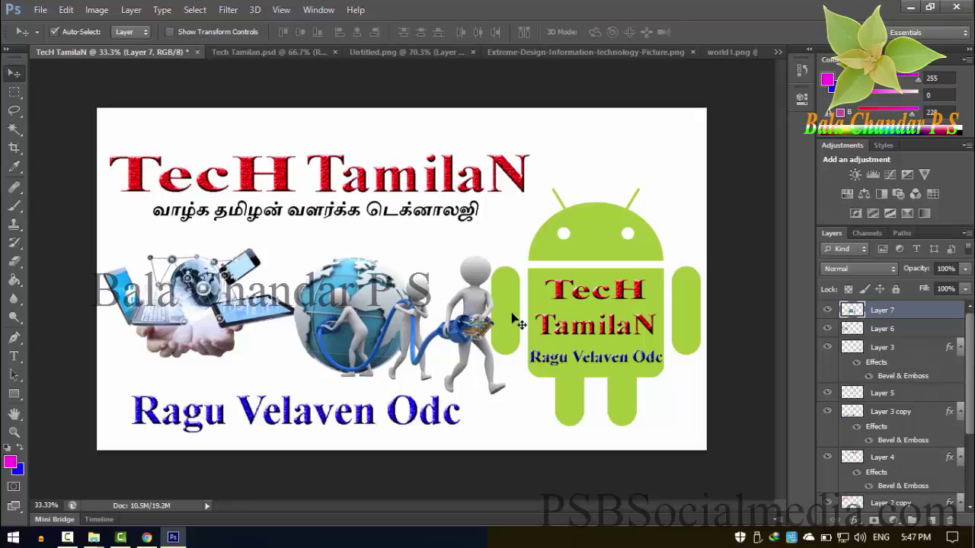
# Nudge the hands-and-devices picture slightly left, toward the banner's edge
pyautogui.click(227, 316)
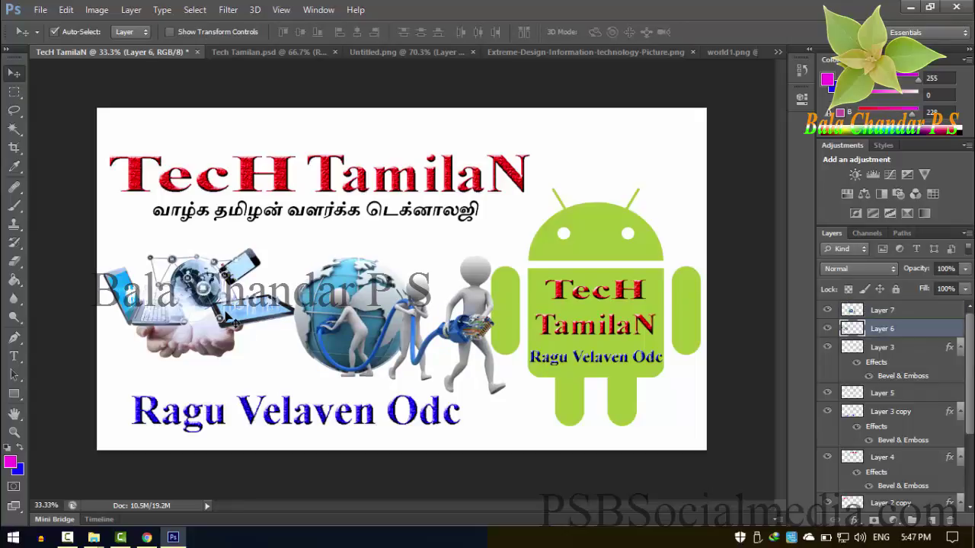
pyautogui.press('Left')
pyautogui.press('Left')
pyautogui.press('Left')
pyautogui.press('Left')
pyautogui.press('Left')
pyautogui.press('Left')
pyautogui.press('Left')
pyautogui.press('Left')
pyautogui.press('Left')
pyautogui.press('Left')
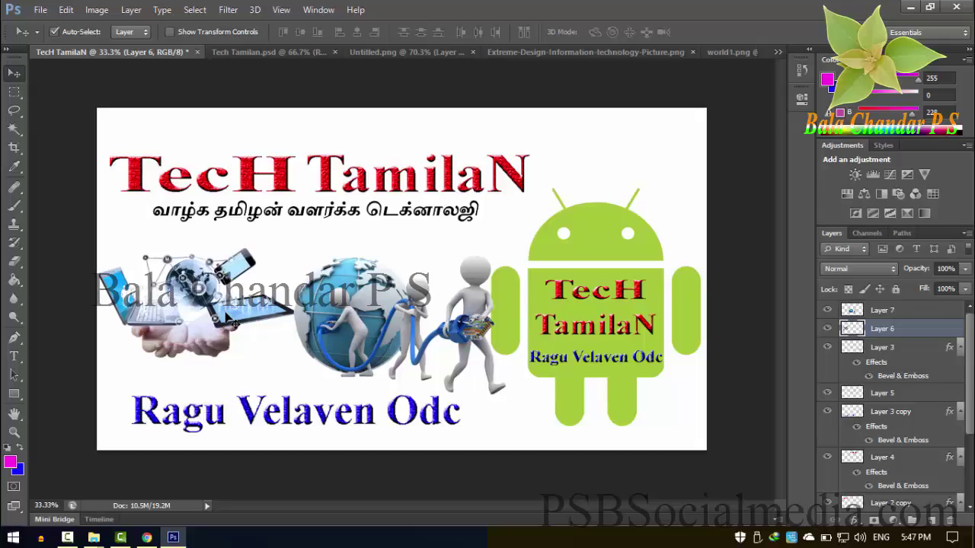
# Scale the globe-and-cable picture down to about 97.4% and nudge it slightly right, between the hands picture and the robot
pyautogui.click(366, 332)
pyautogui.hotkey('ctrl', 't')
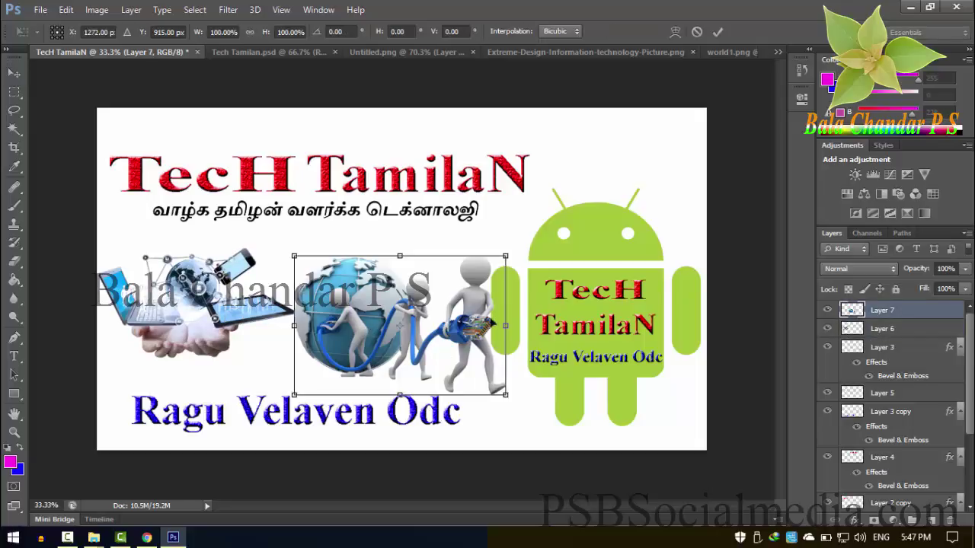
pyautogui.moveTo(509, 251); pyautogui.dragTo(501, 252)
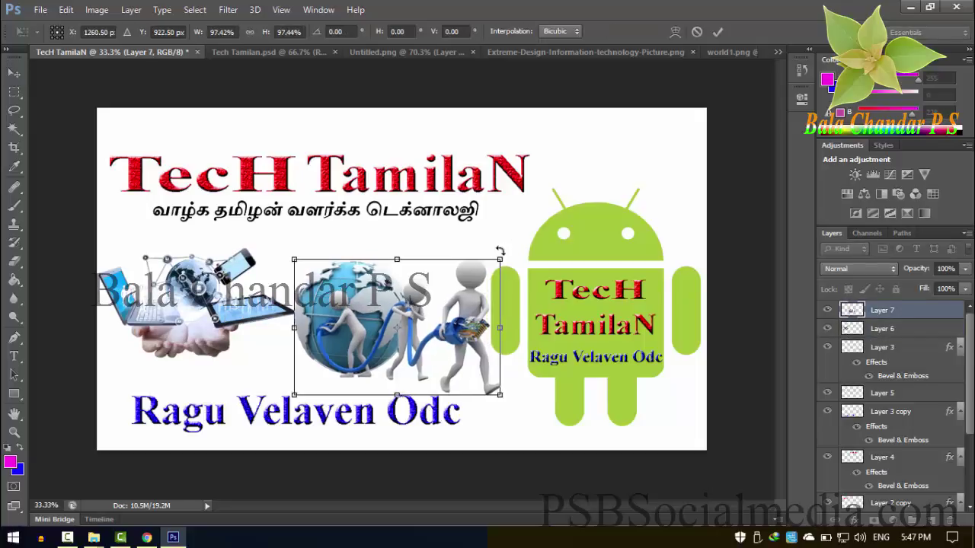
pyautogui.press('Return')
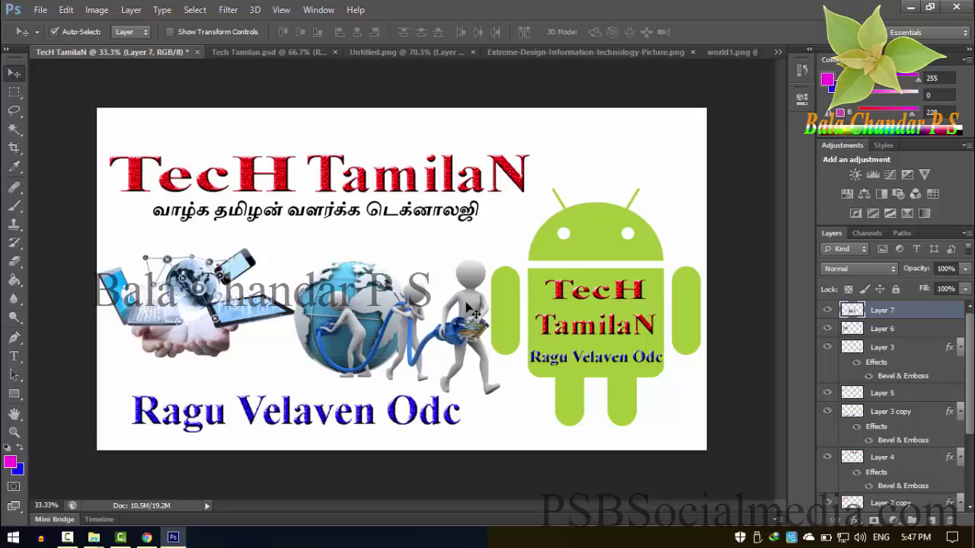
pyautogui.hotkey('shift', 'Right')
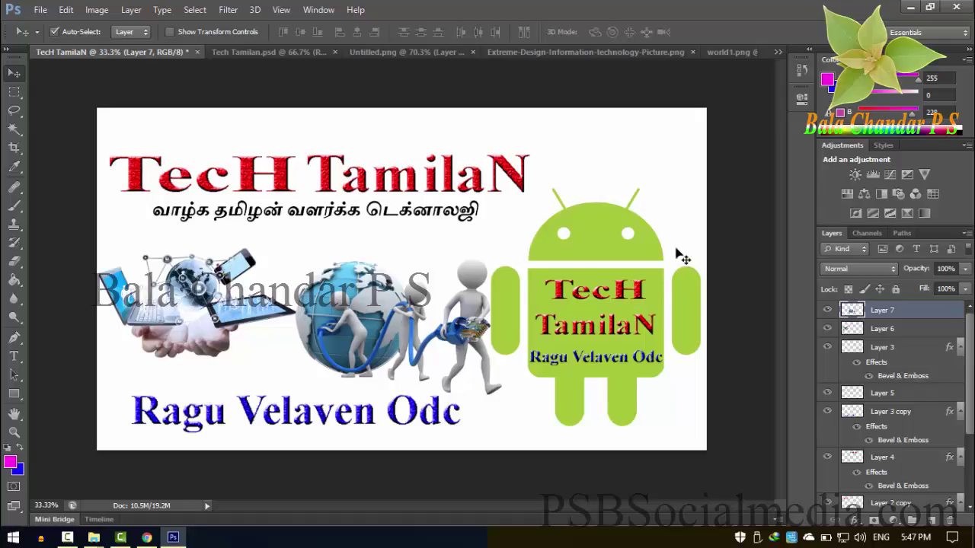
# Link the Android robot's Layer 1 with Layer 2, the small TecH TamilaN text on its body, checking layer visibility to identify them
pyautogui.click(588, 306)
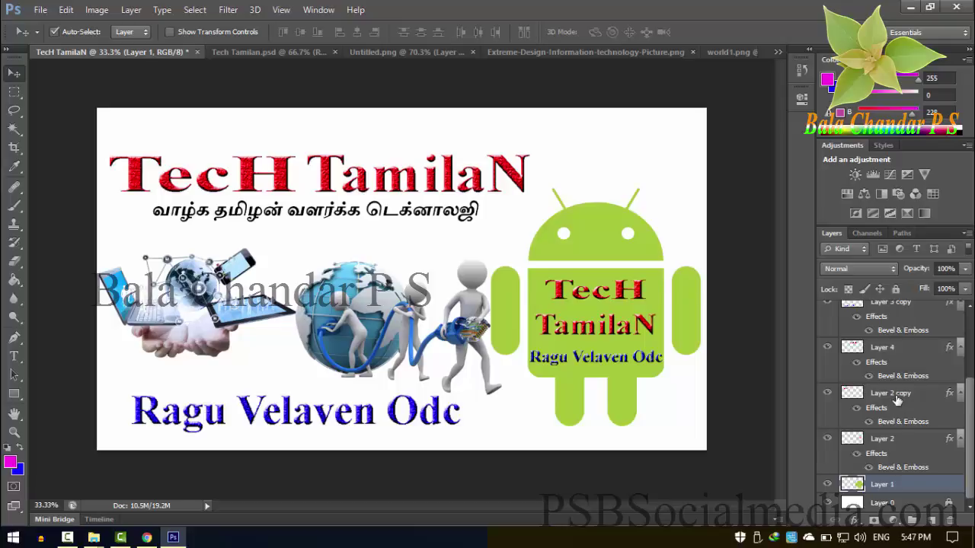
pyautogui.keyDown('shift'); pyautogui.click(897, 402); pyautogui.keyUp('shift')
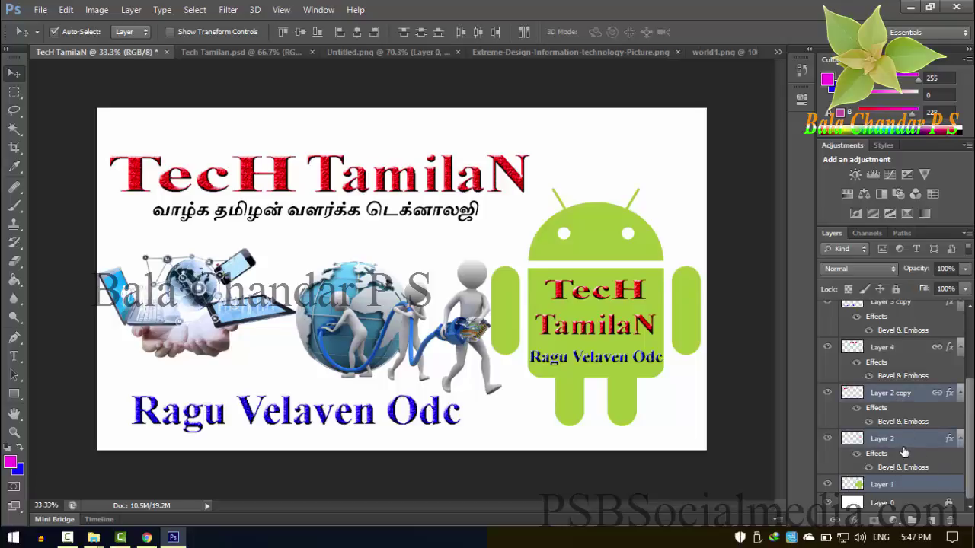
pyautogui.click(904, 452)
pyautogui.click(829, 441)
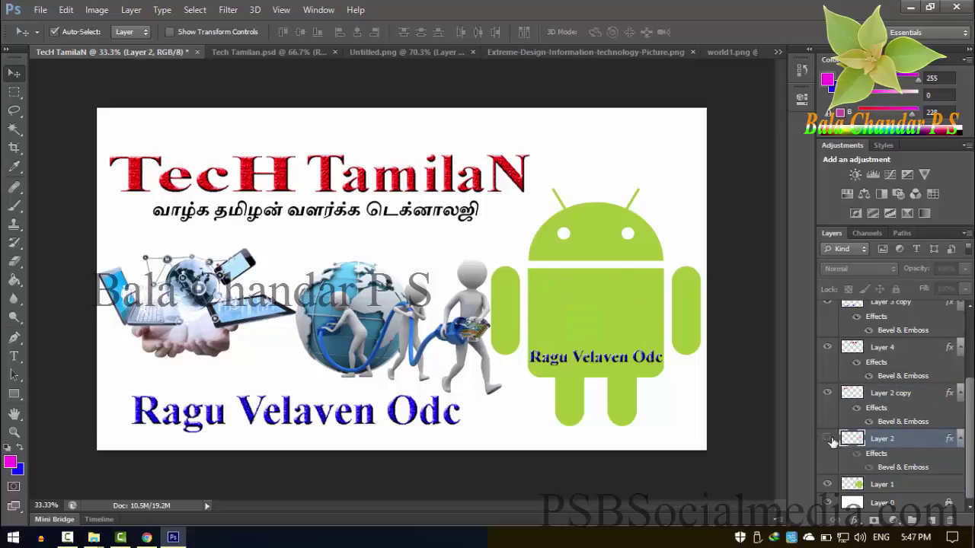
pyautogui.click(829, 440)
pyautogui.click(828, 485)
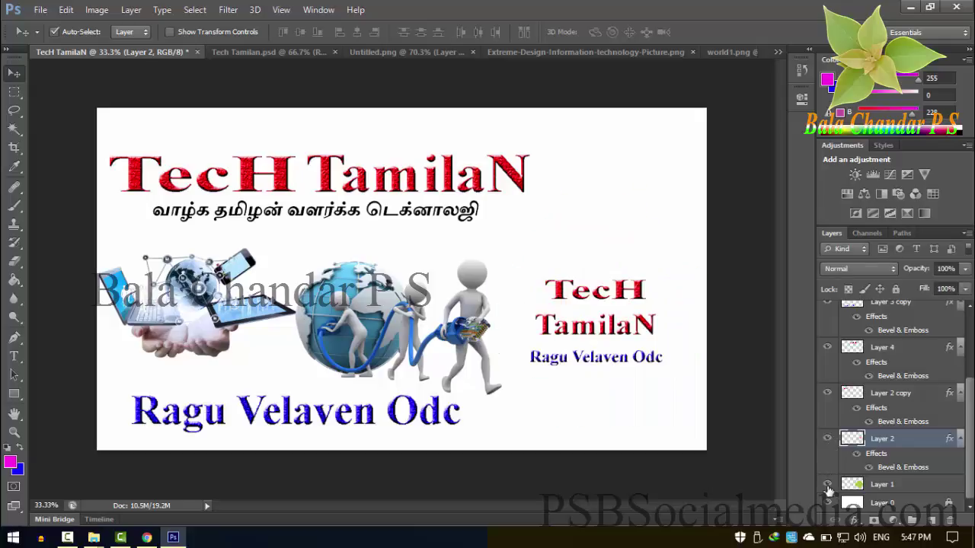
pyautogui.click(828, 485)
pyautogui.click(828, 393)
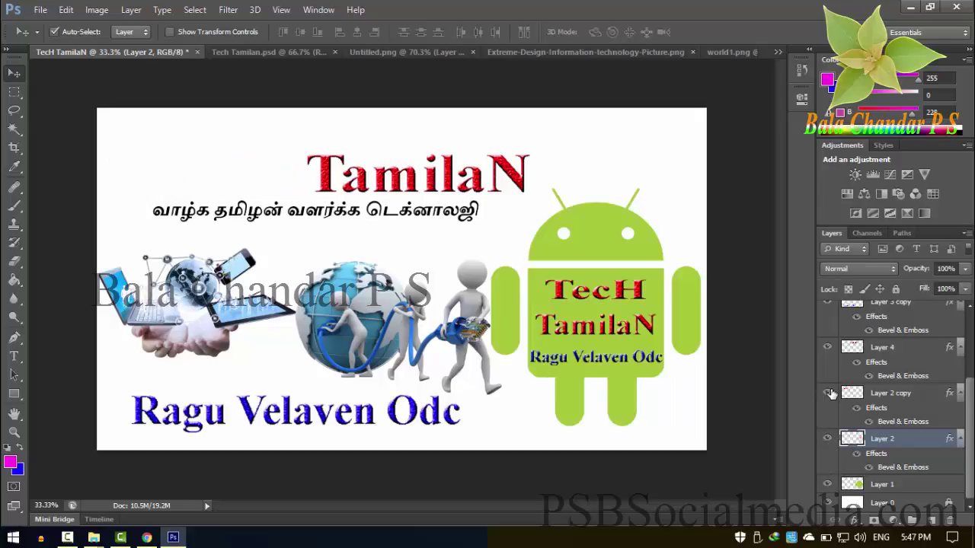
pyautogui.click(829, 393)
pyautogui.keyDown('ctrl'); pyautogui.click(893, 488); pyautogui.keyUp('ctrl')
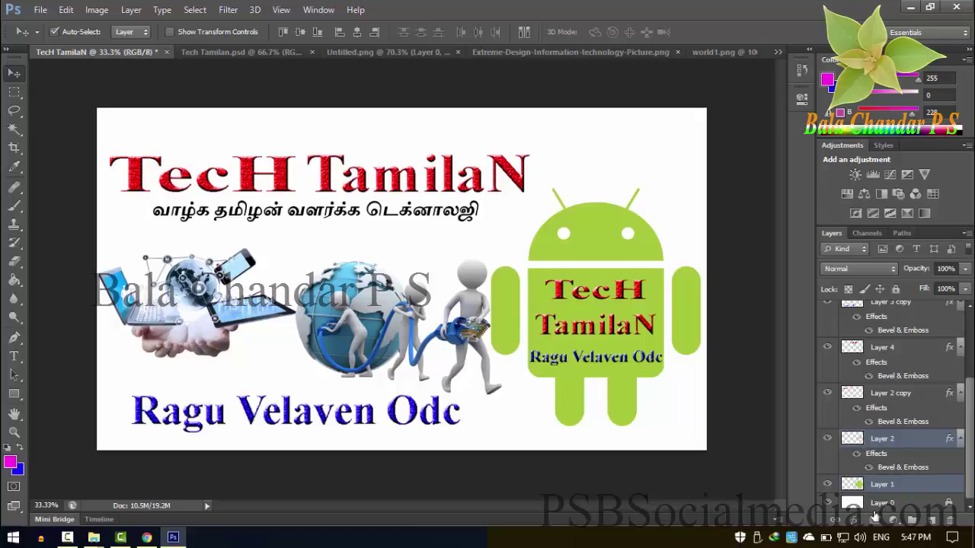
pyautogui.click(836, 520)
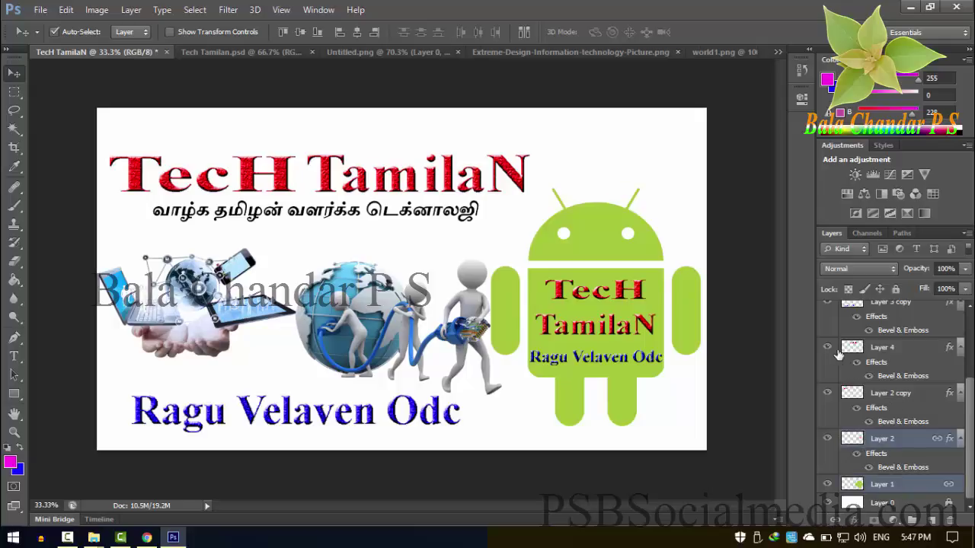